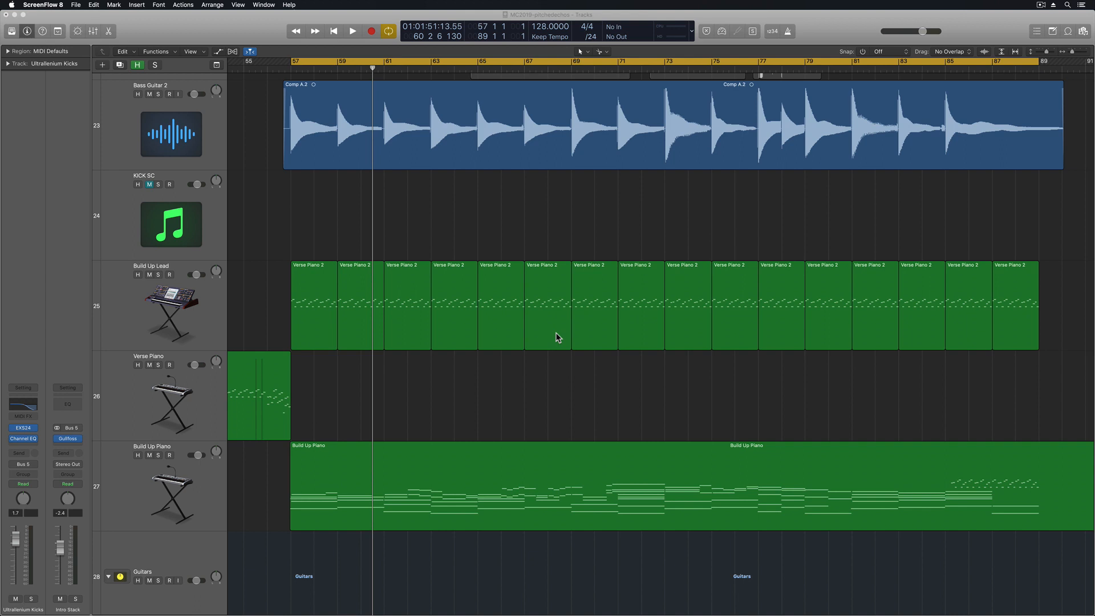
Step: Audition the Build Up Lead track's Verse Piano 2 regions in solo, and unsolo the track after stopping playback
click(152, 321)
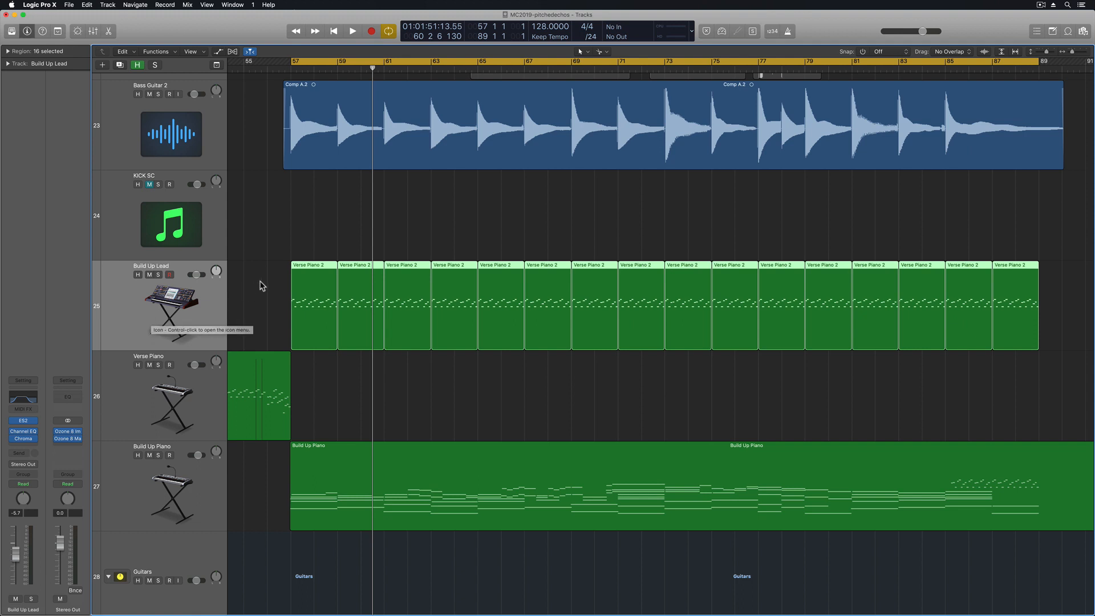
drag(260, 285, 556, 268)
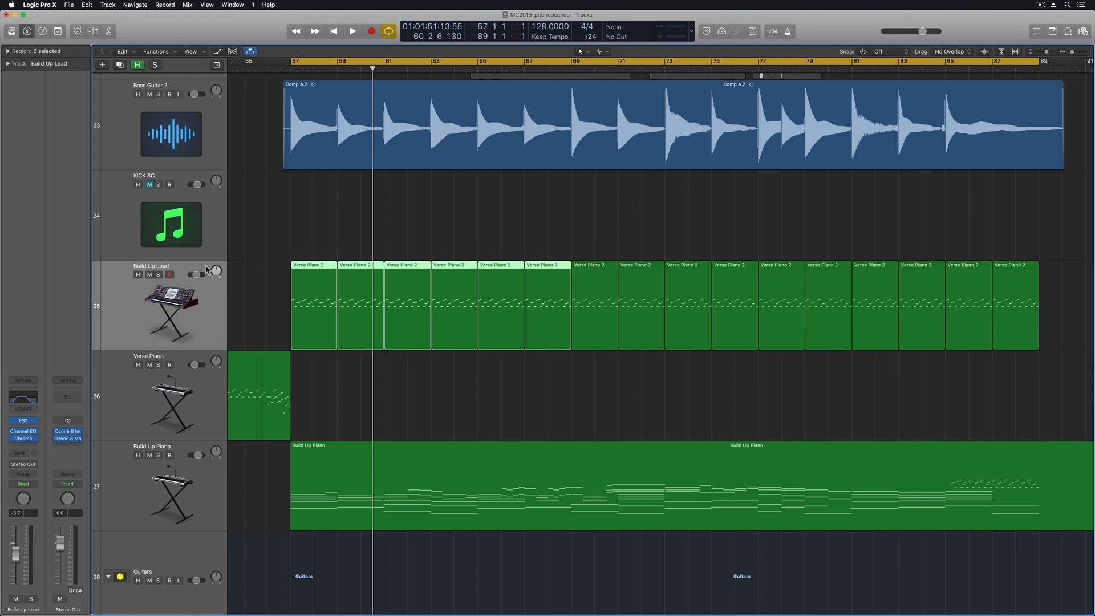
click(158, 275)
key(space)
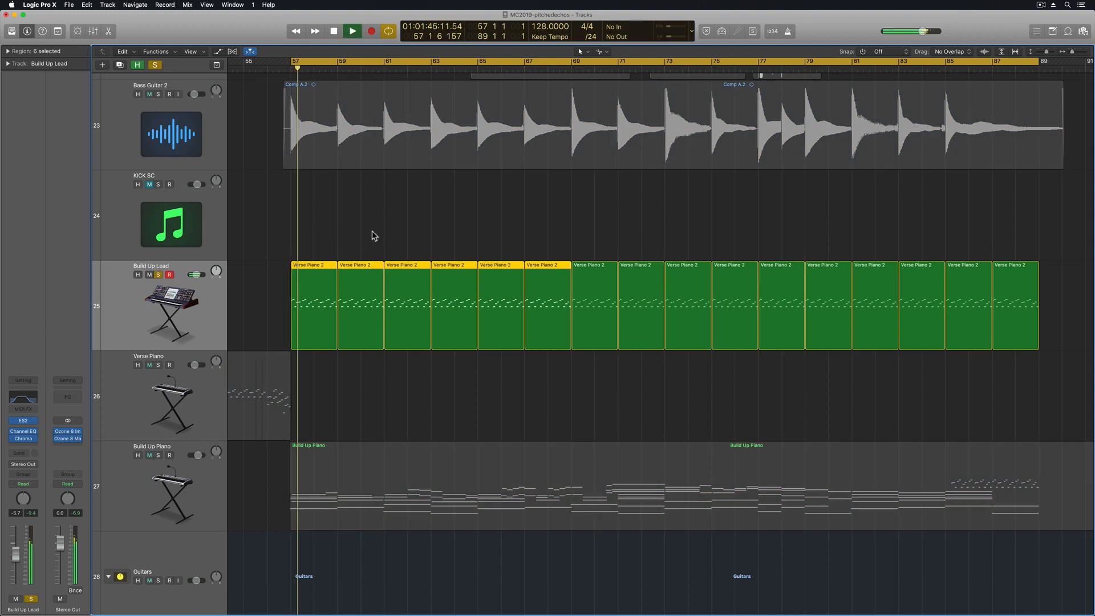
key(space)
click(158, 275)
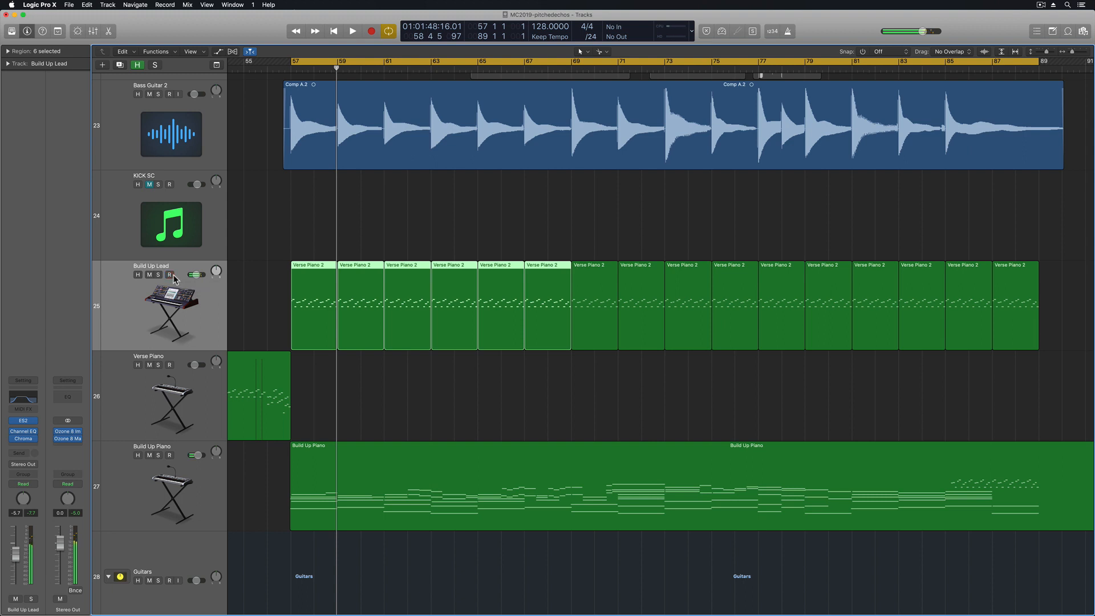
Step: Play the build-up section with all tracks to hear how the lead sits in the mix
click(242, 256)
key(space)
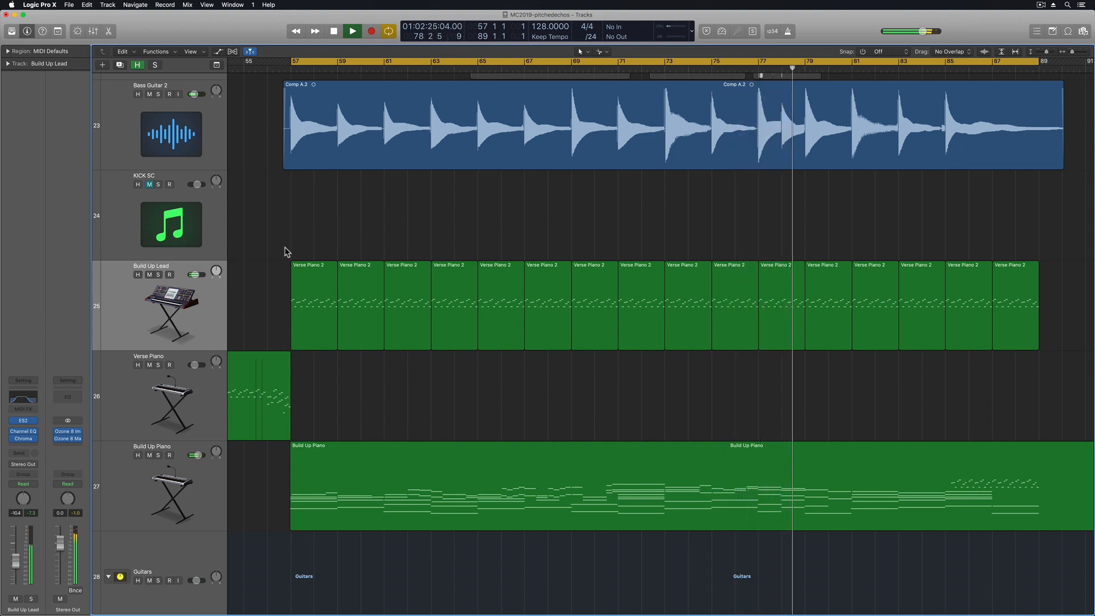
key(space)
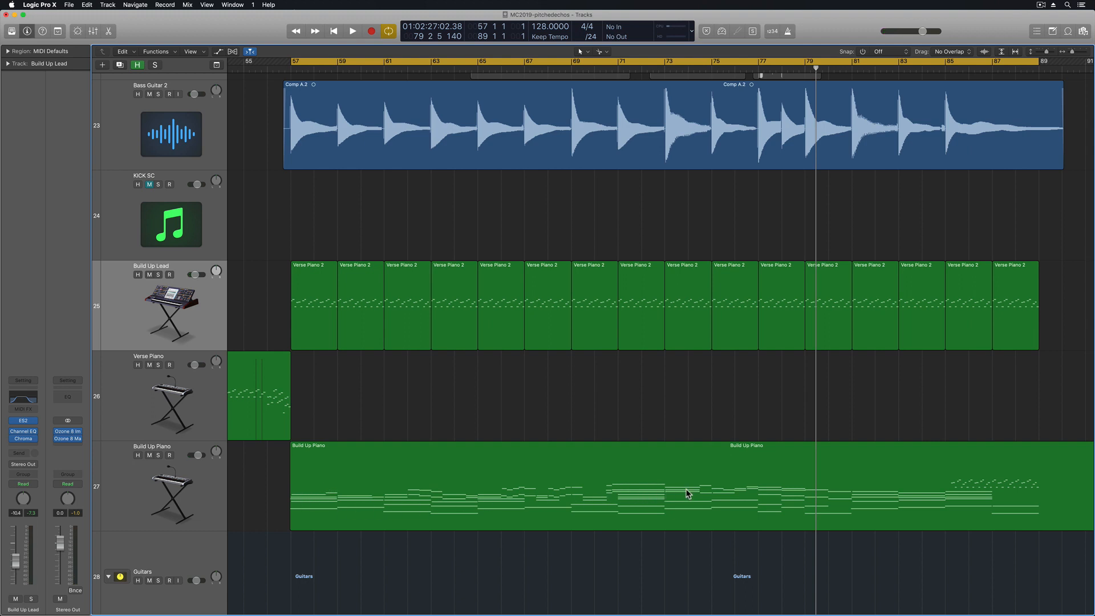
Step: Automate the Build Up Lead track's volume to rise from -16.5 dB around bar 57 to -2.2 dB around bar 85
click(171, 306)
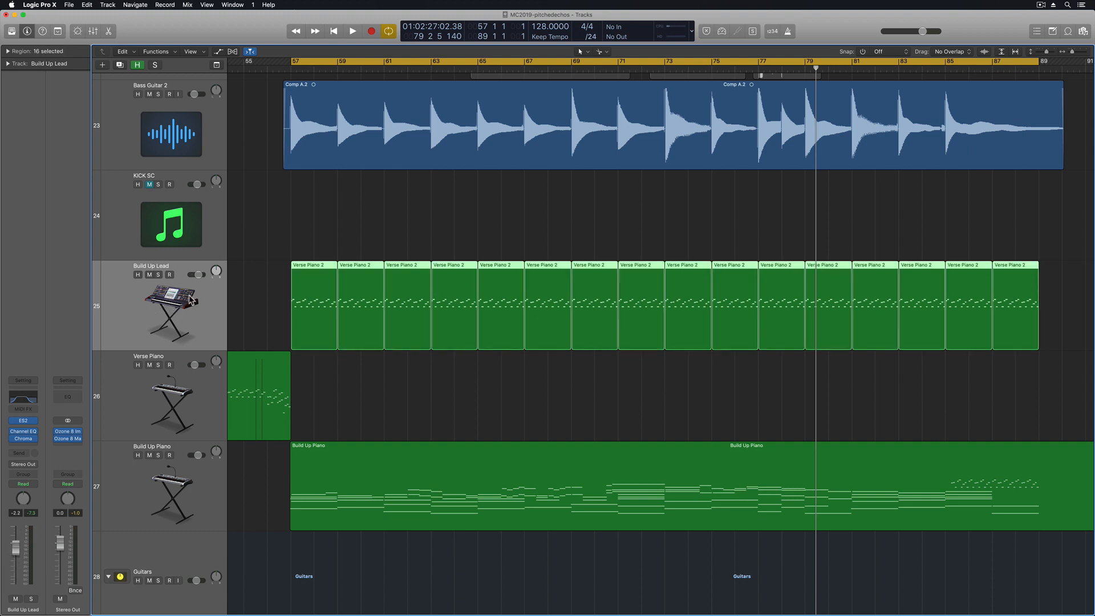
key(a)
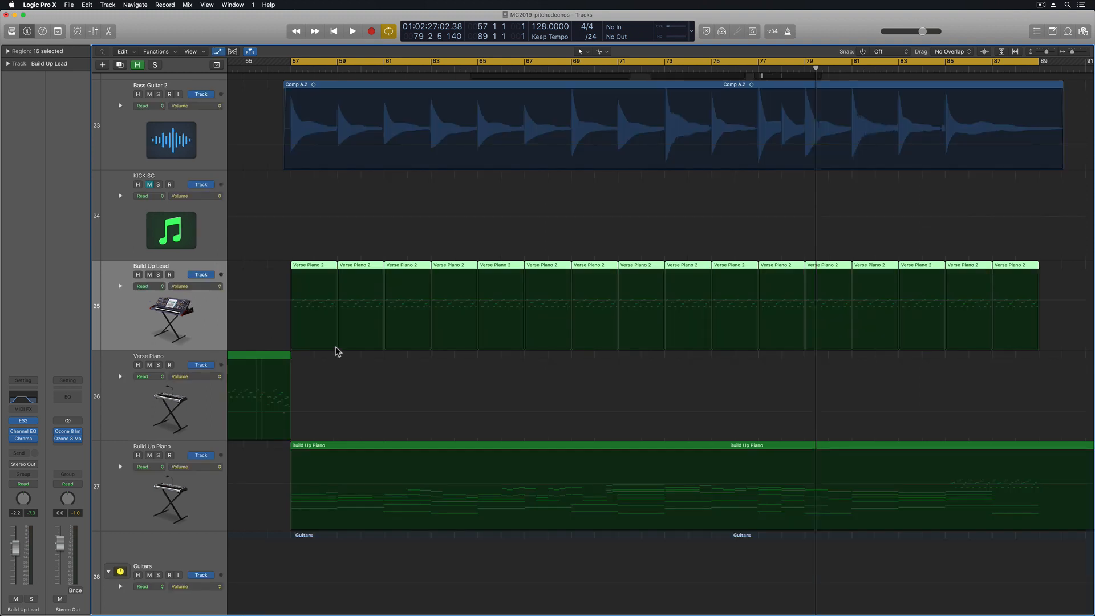
click(292, 306)
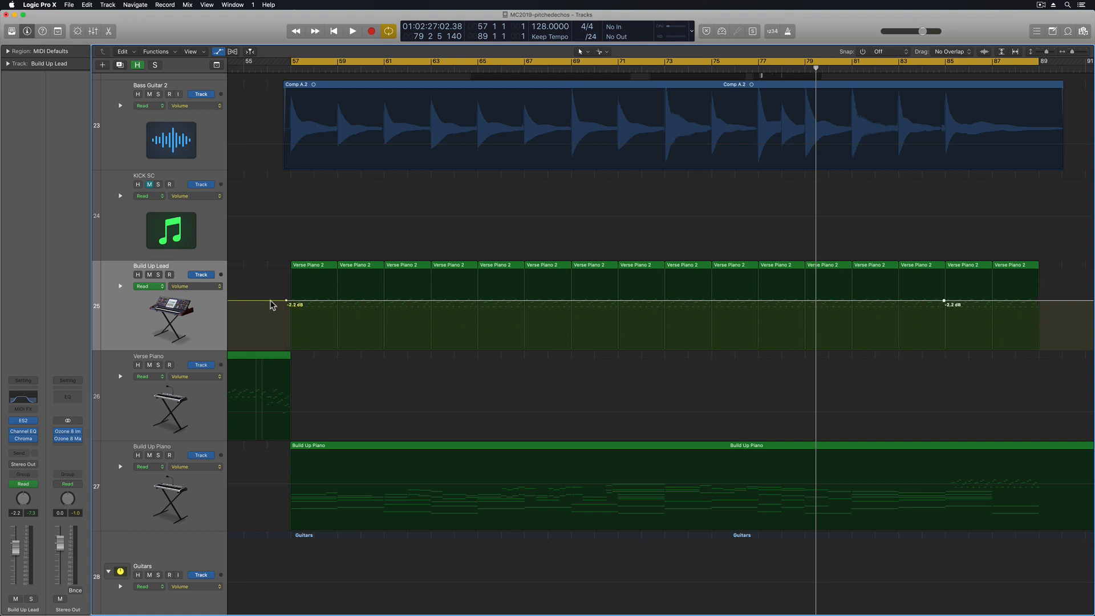
drag(271, 304, 272, 336)
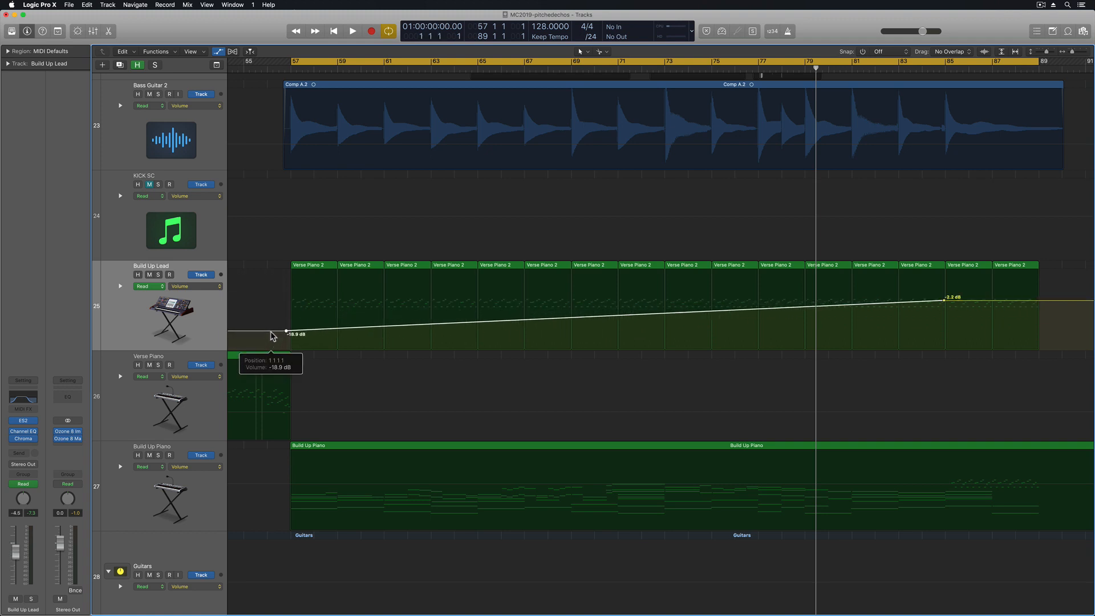
key(space)
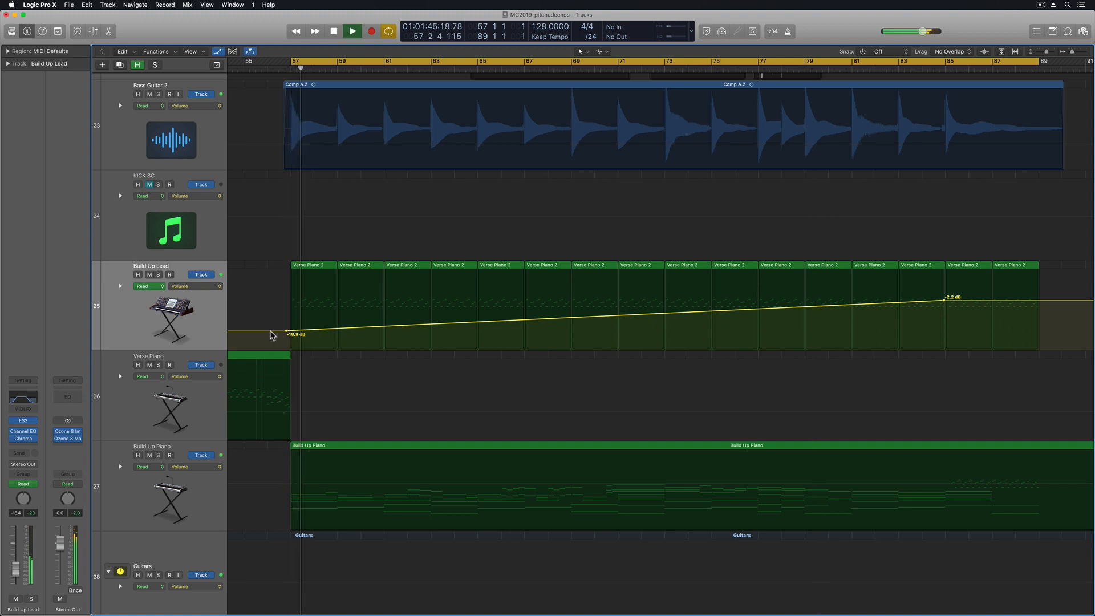
drag(271, 336, 274, 328)
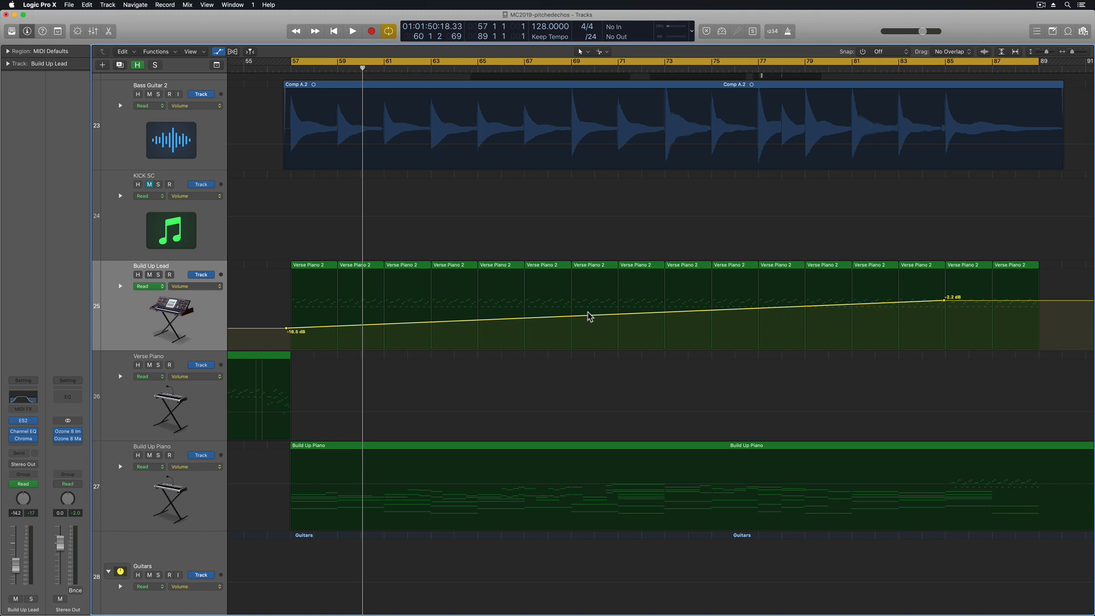
Step: Solo the Build Up Lead track and add a send to Bus 11 at the default send level
scroll(161, 297, left, 1)
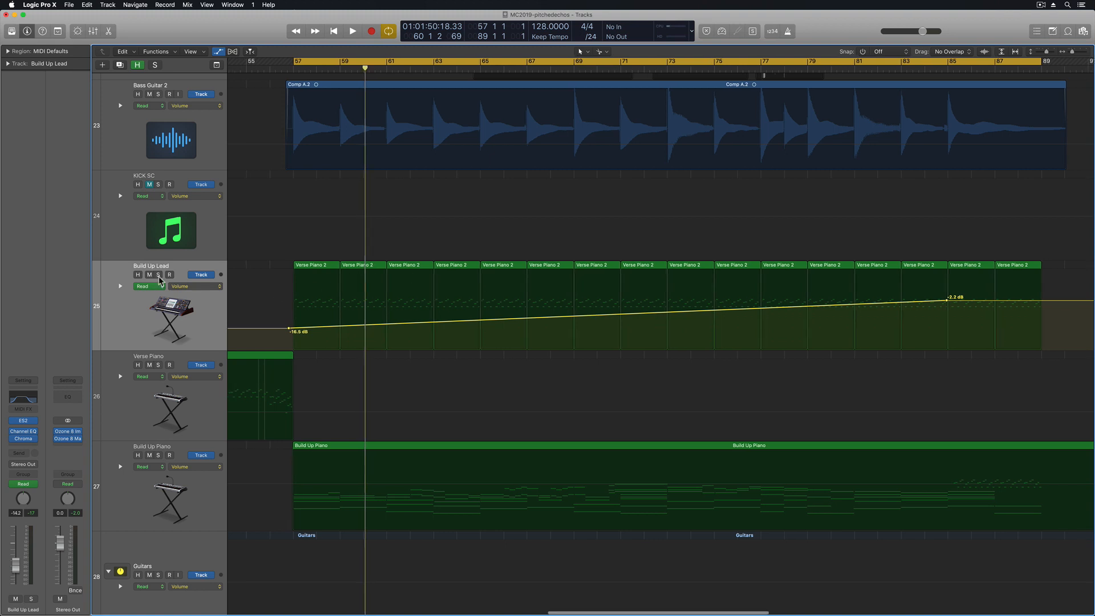
click(158, 276)
click(171, 308)
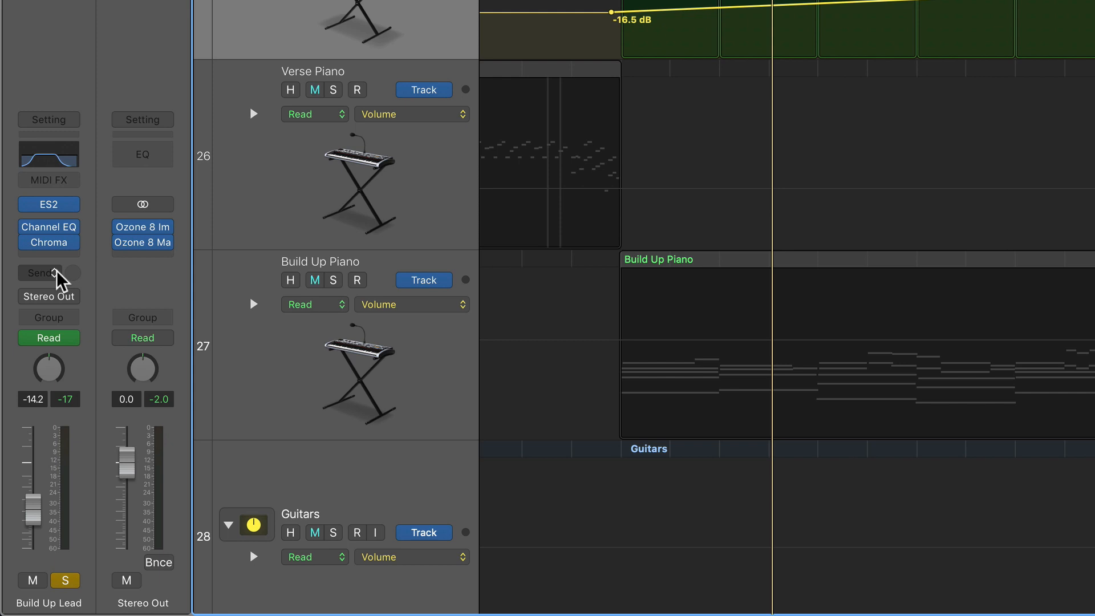
click(57, 273)
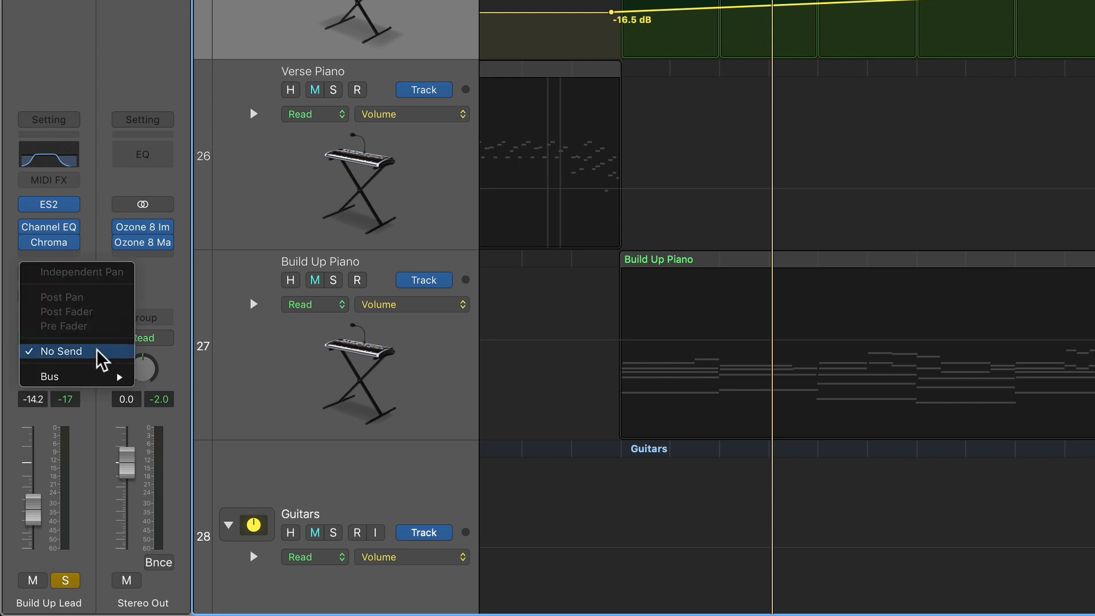
mouse_move(97, 377)
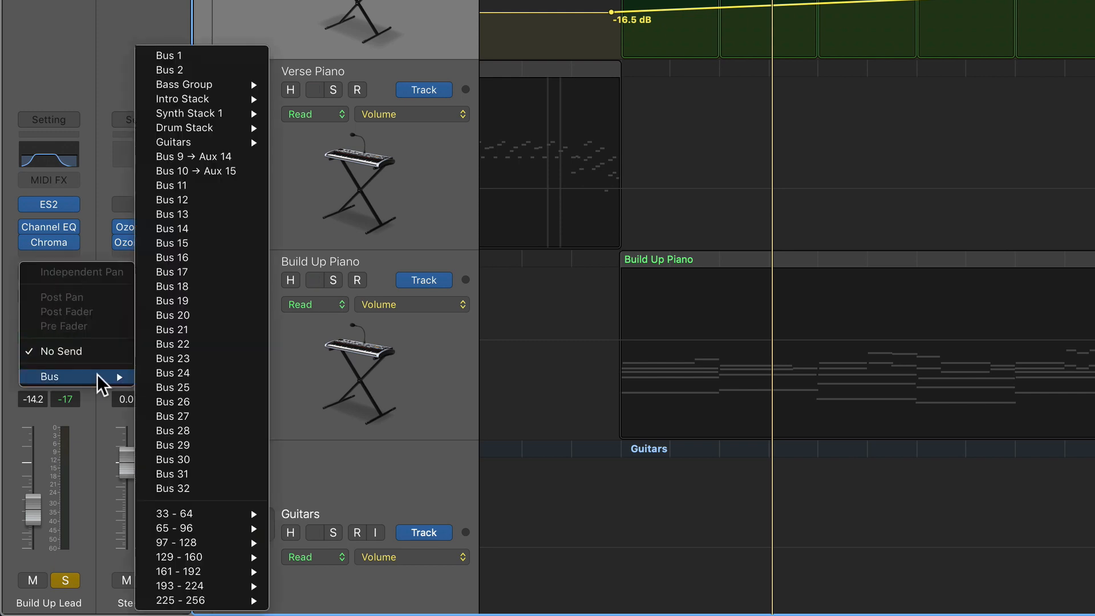
click(224, 187)
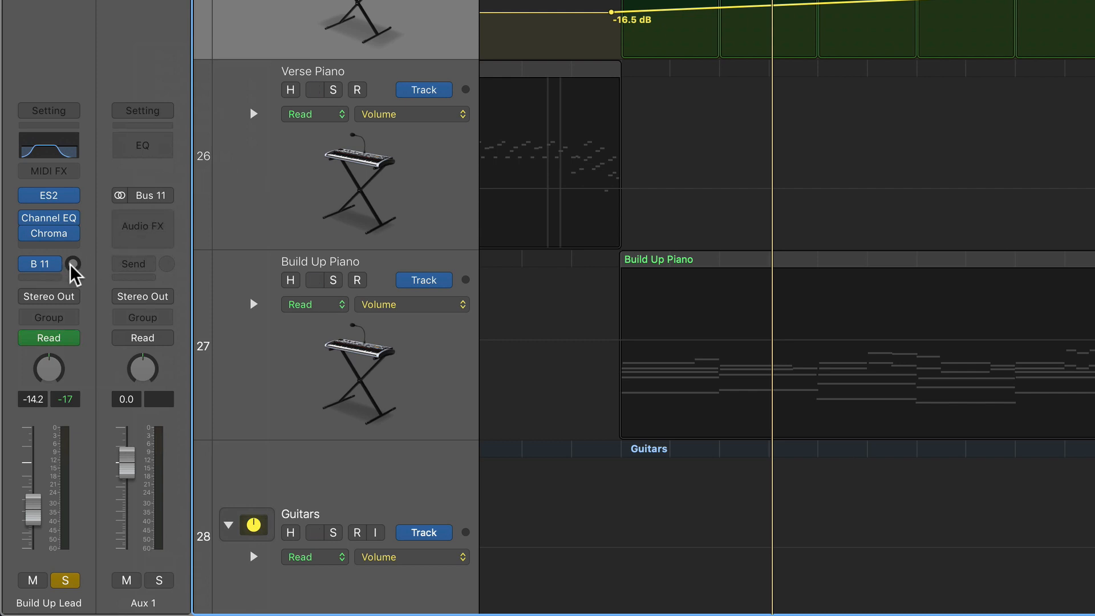
alt+click(73, 264)
Step: Insert a stereo Pitch Shifter on the Aux 1 channel fed by Bus 11
click(145, 227)
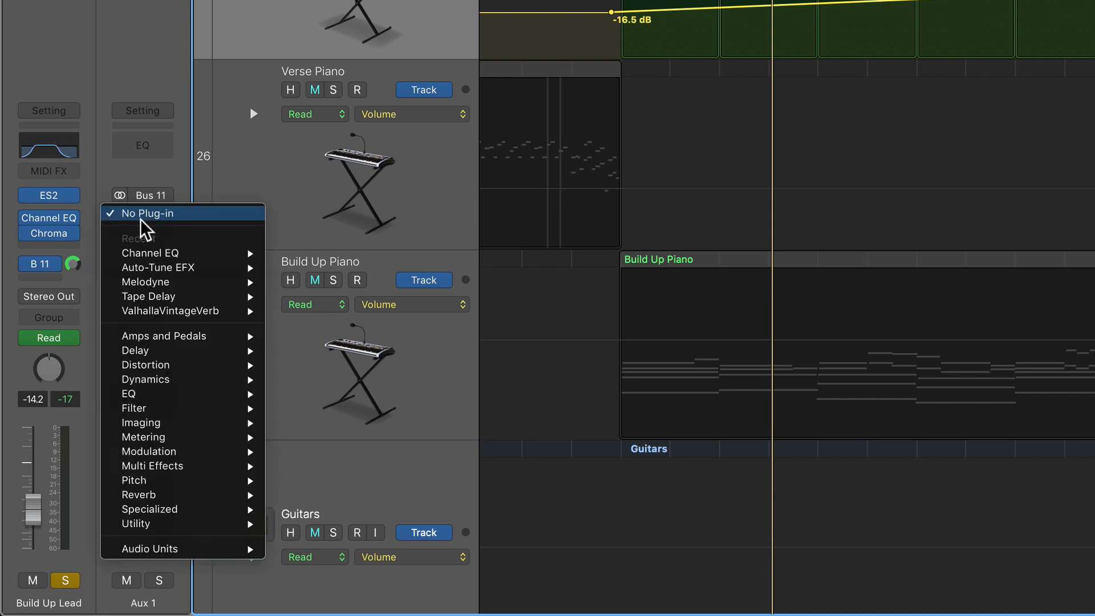
mouse_move(254, 483)
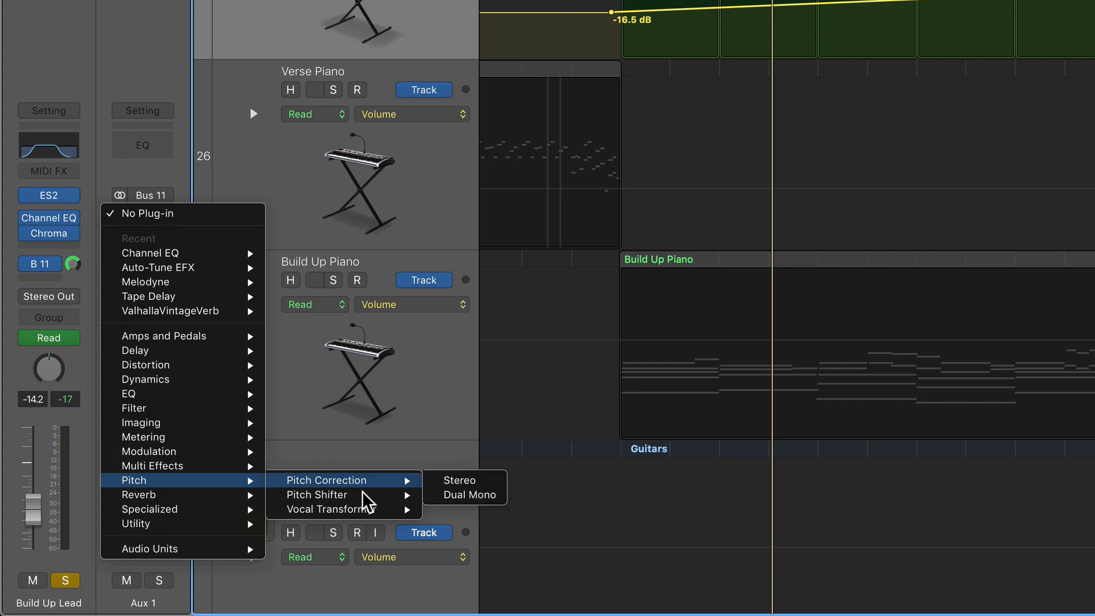
click(452, 495)
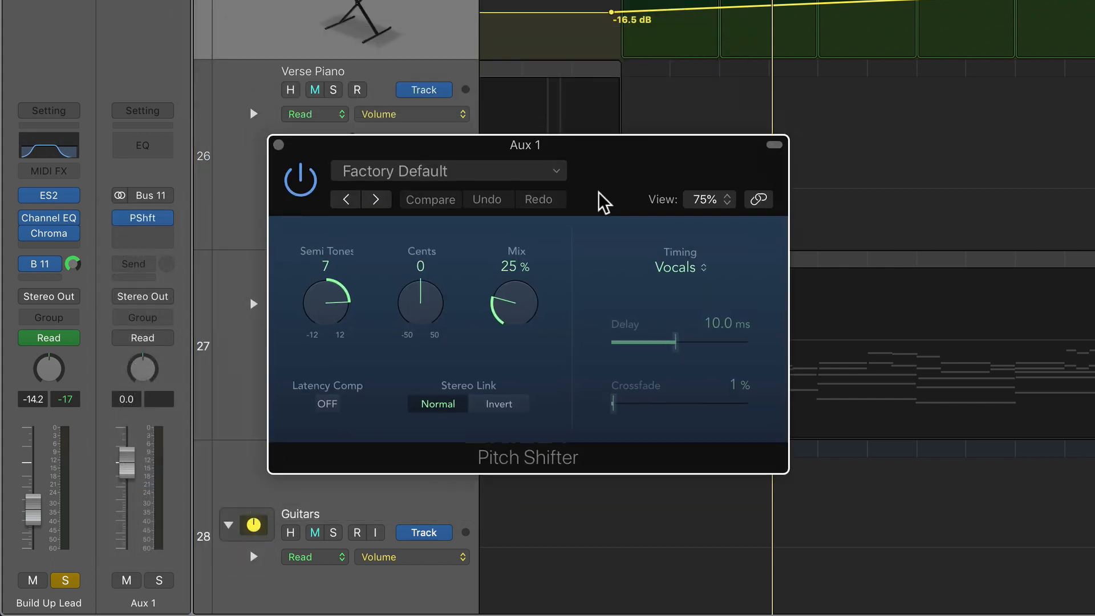
Step: Set the Pitch Shifter to 12 semitones, 100% mix and Pitch Tracking timing, with latency compensation on
drag(303, 320, 332, 308)
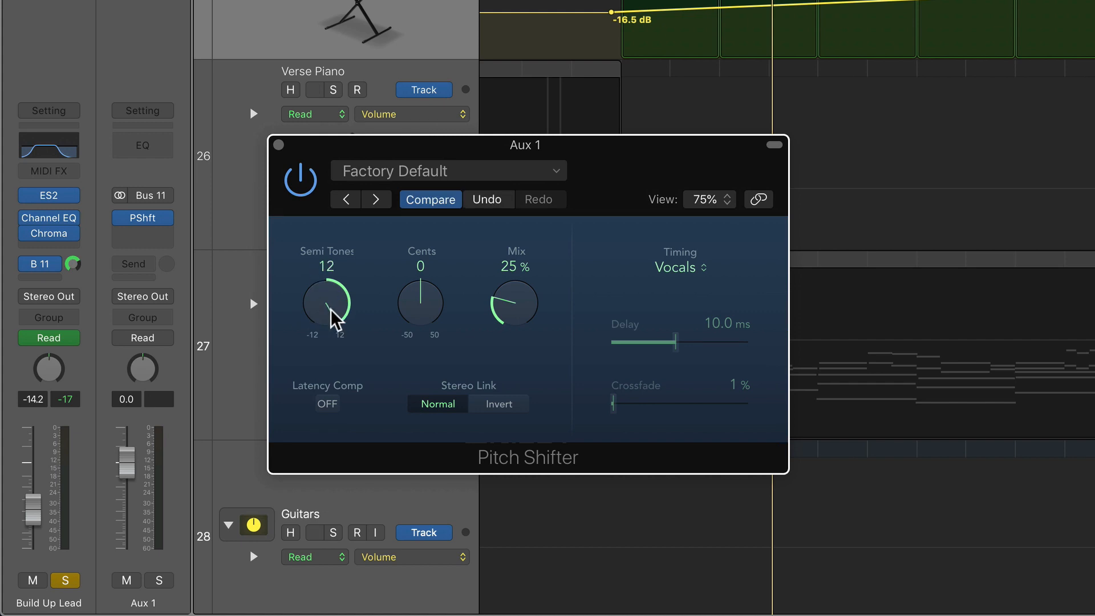
drag(510, 308, 515, 84)
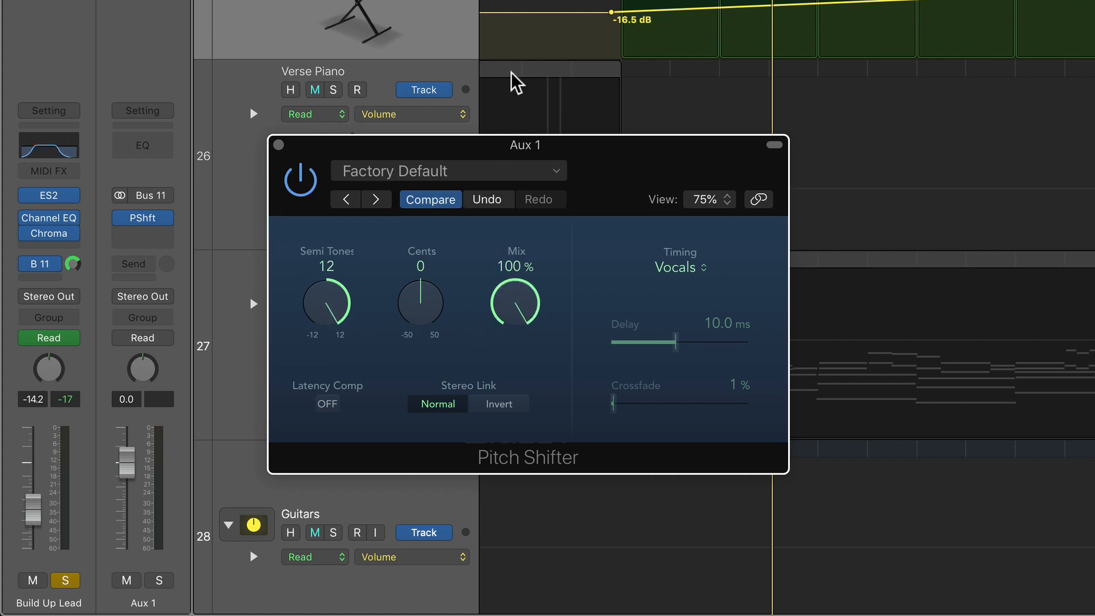
click(689, 271)
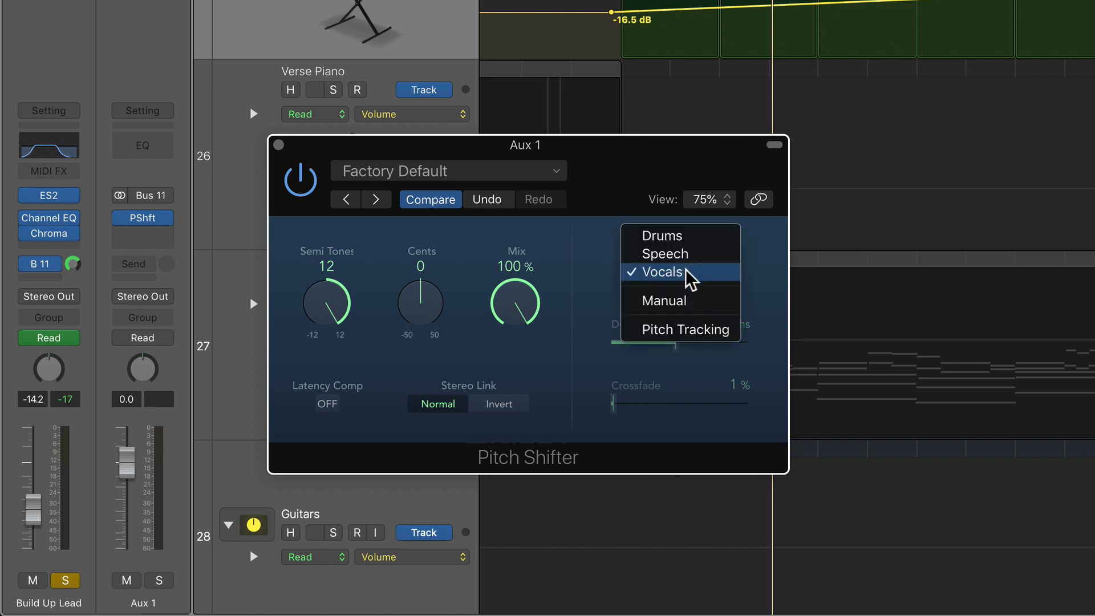
click(694, 334)
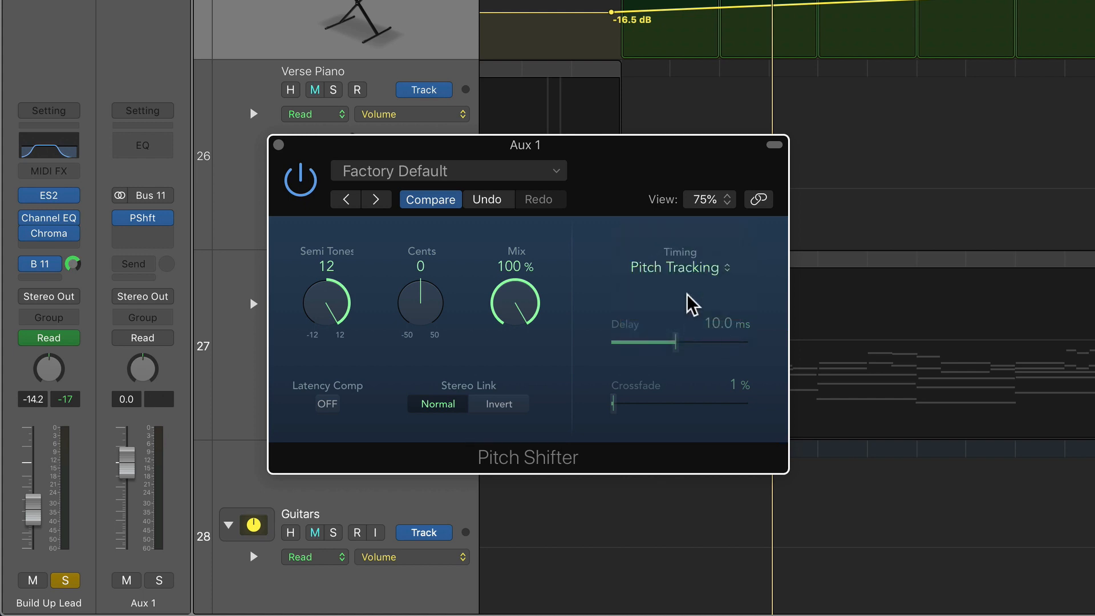
click(335, 403)
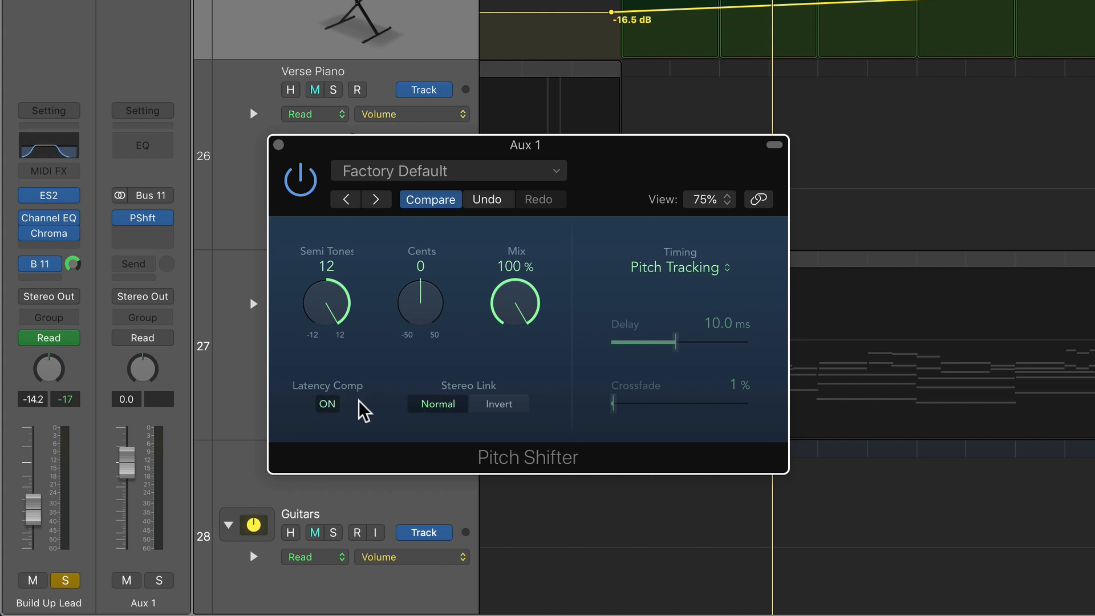
Step: Play the soloed lead and try the Pitch Shifter's Manual timing mode against Pitch Tracking
key(space)
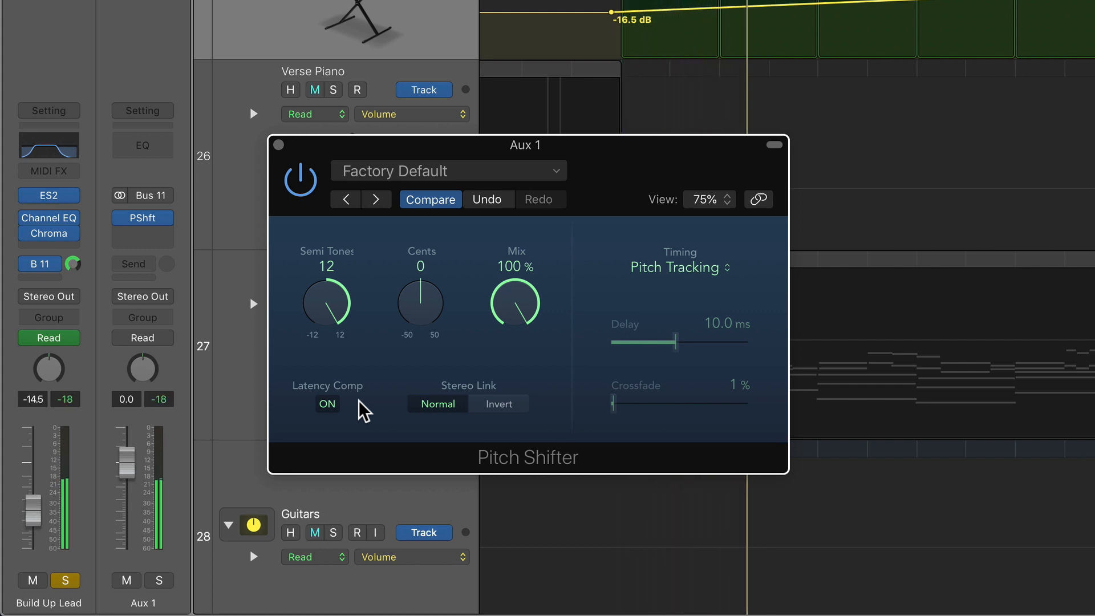
click(667, 268)
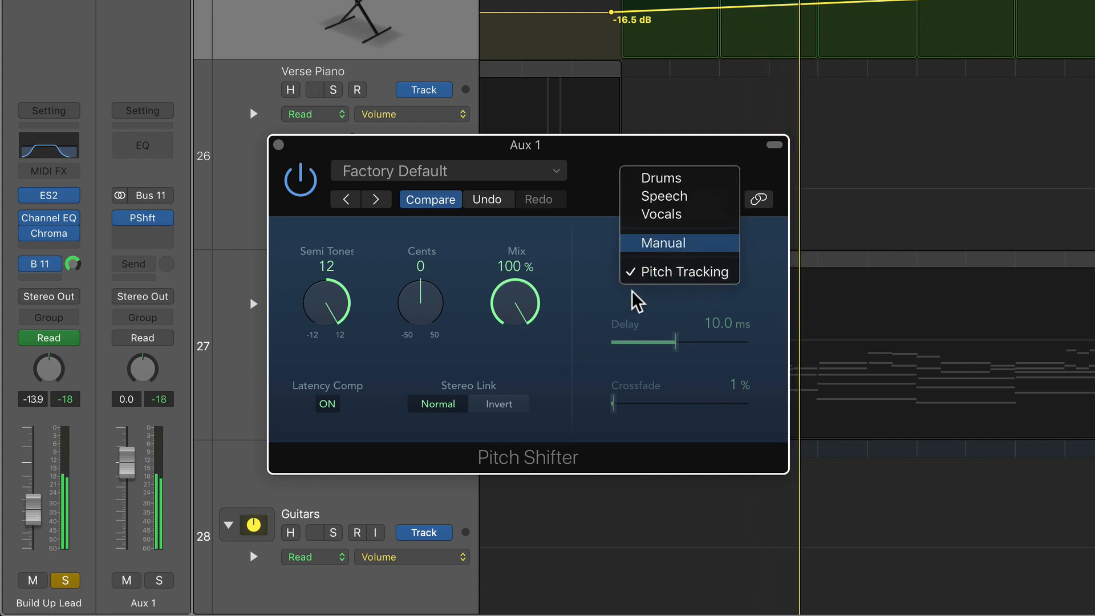
click(662, 244)
click(688, 271)
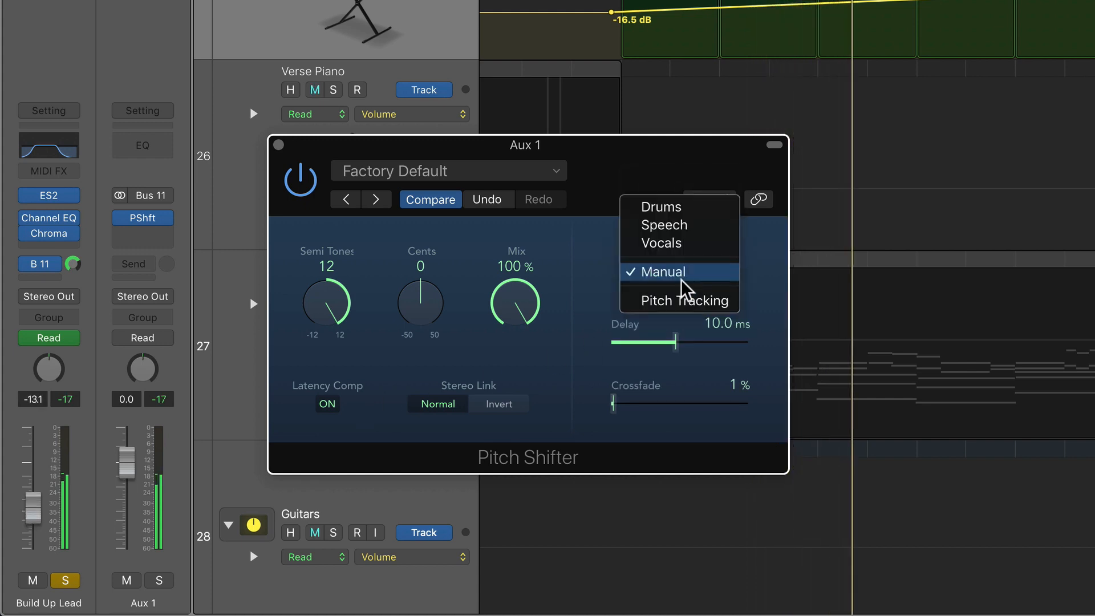
click(656, 300)
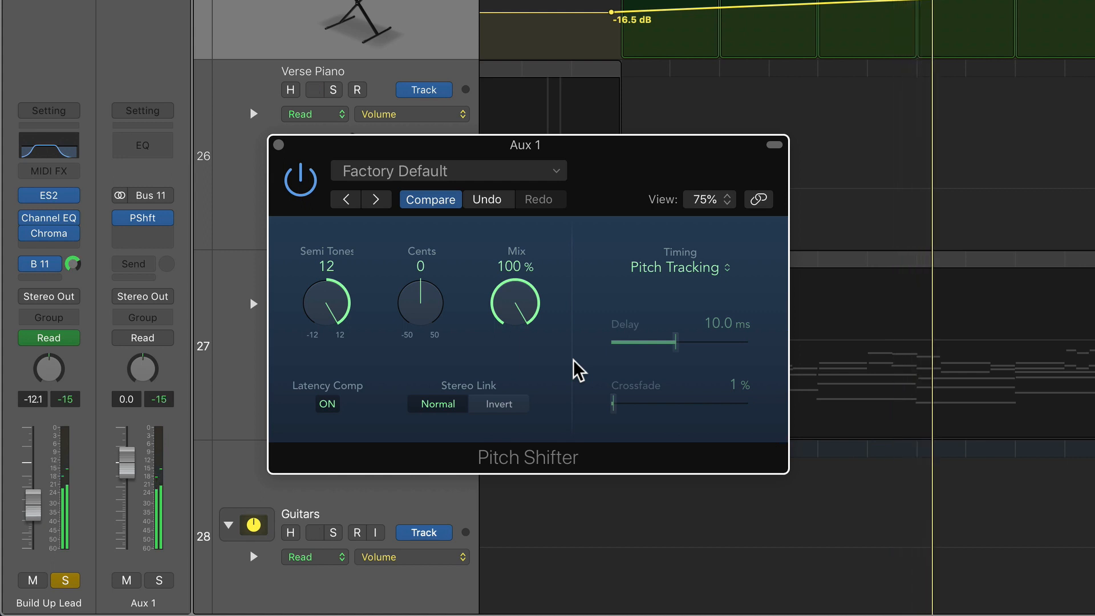
click(676, 269)
click(641, 274)
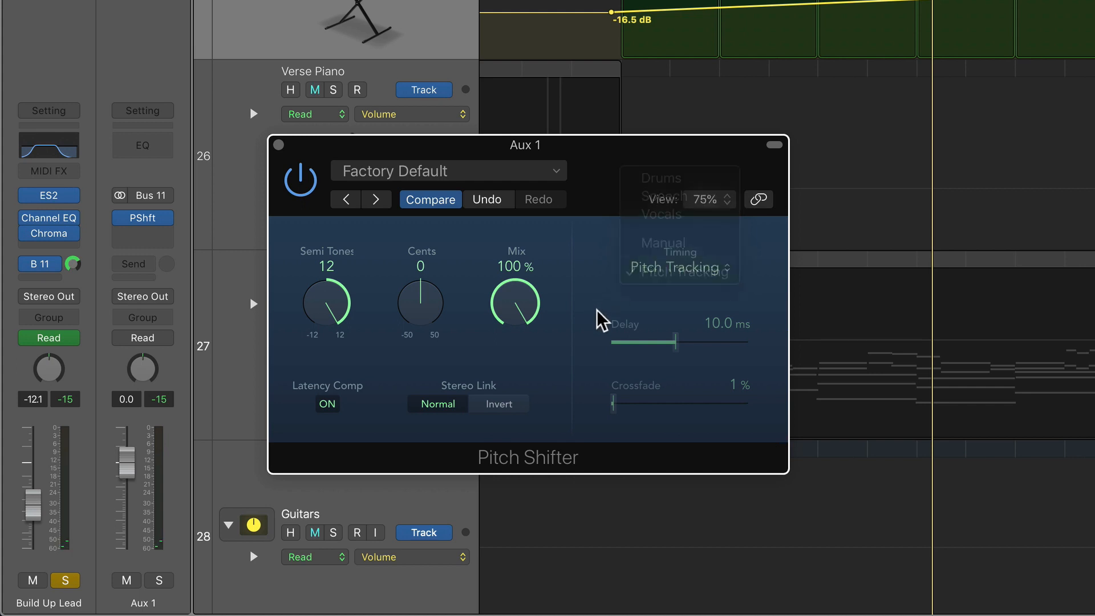
click(701, 267)
click(605, 316)
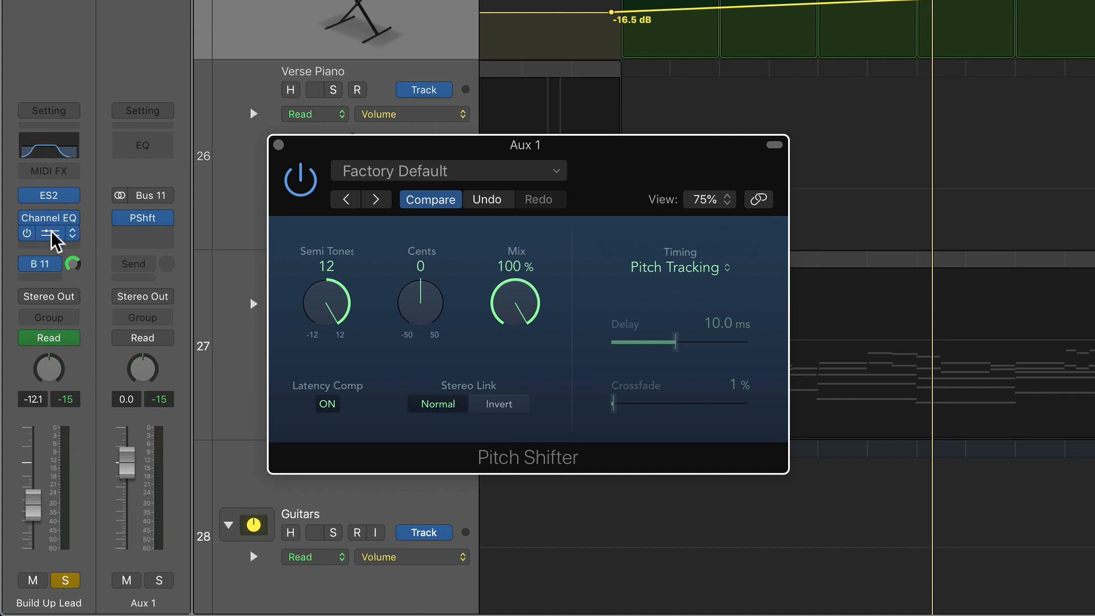
Step: Lower the Aux 1 channel's volume to -3.6 dB
drag(156, 448, 127, 478)
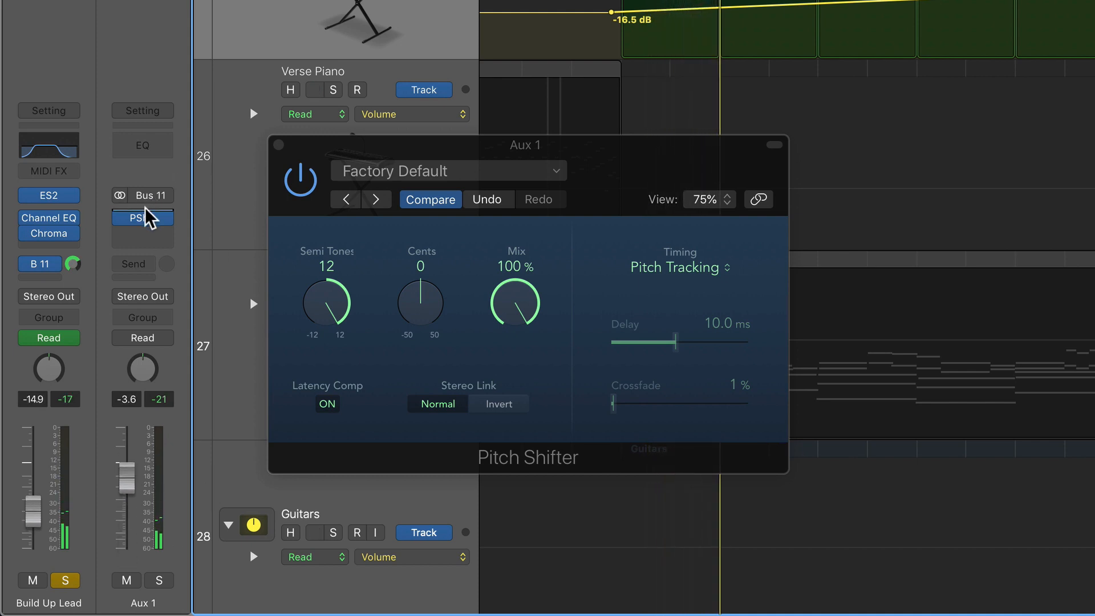
Step: Insert a Tape Delay after the Pitch Shifter on the Aux 1 channel
click(154, 239)
mouse_move(210, 405)
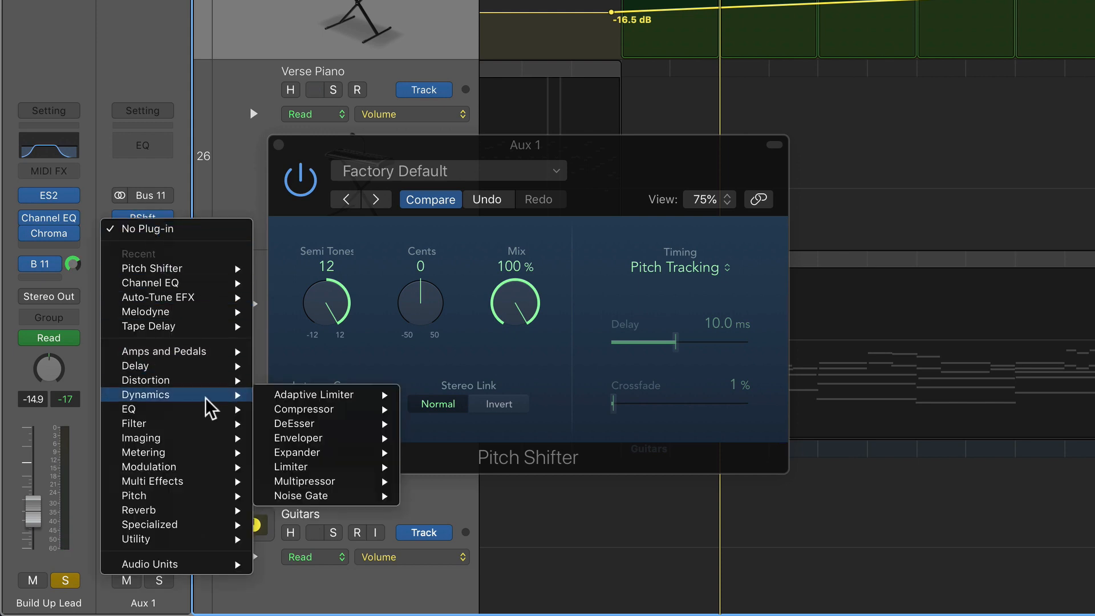
mouse_move(251, 371)
mouse_move(345, 375)
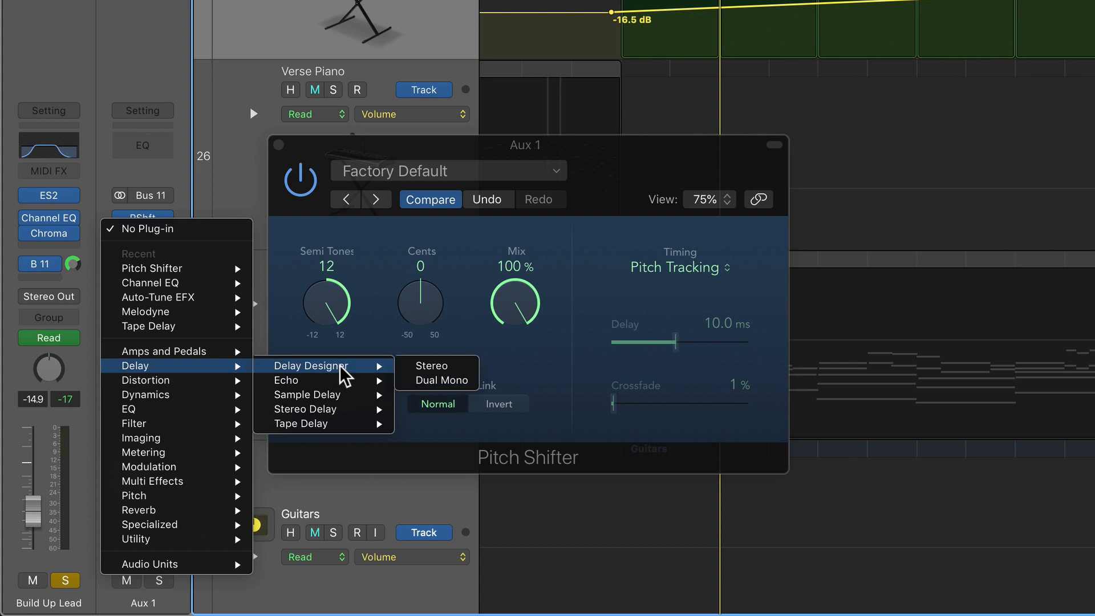
mouse_move(335, 410)
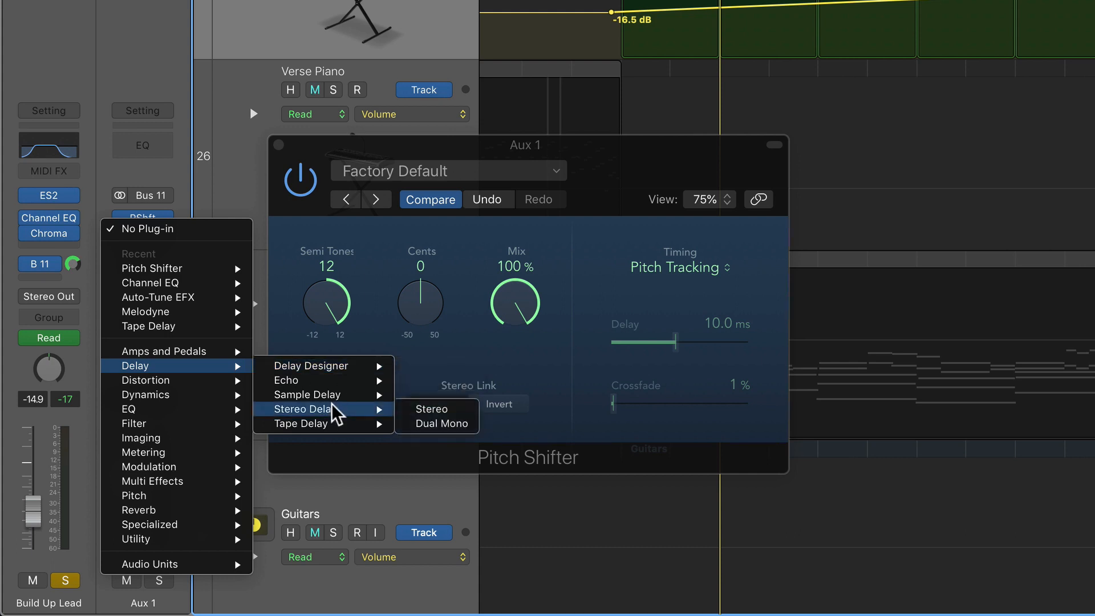
click(408, 425)
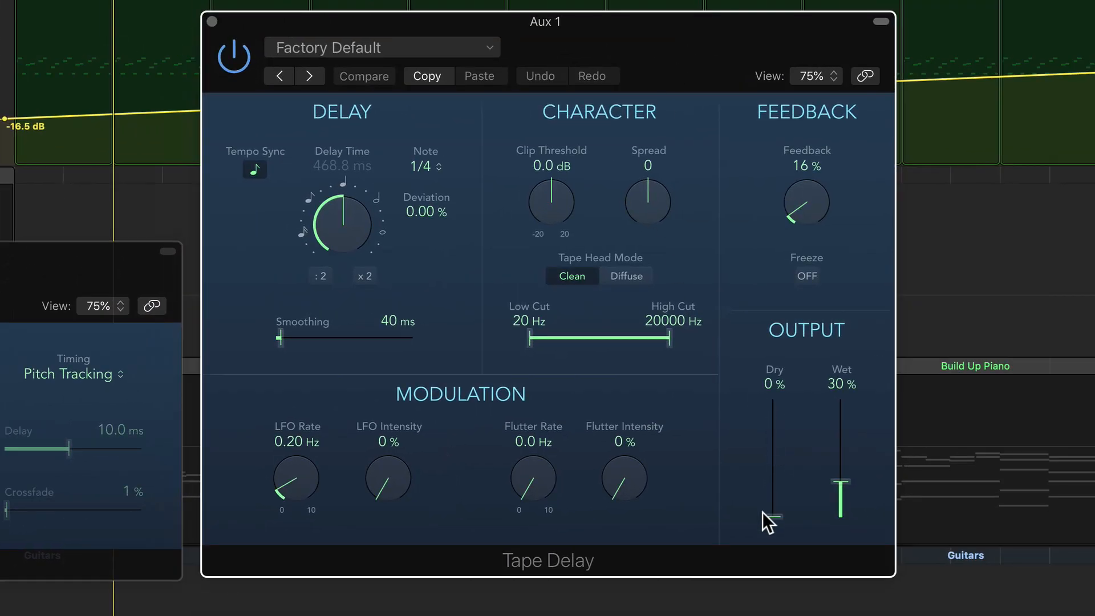
Step: Set the Tape Delay to 0% dry, 100% wet, 27% feedback, 110 Hz low cut and 1700 Hz high cut
drag(764, 514, 820, 521)
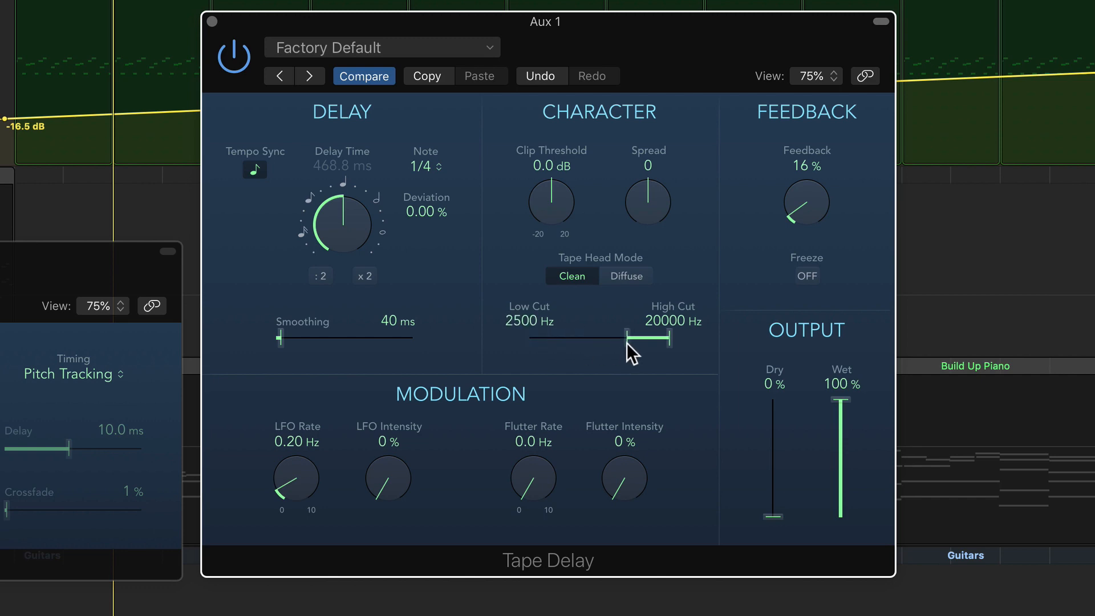
drag(627, 343, 586, 340)
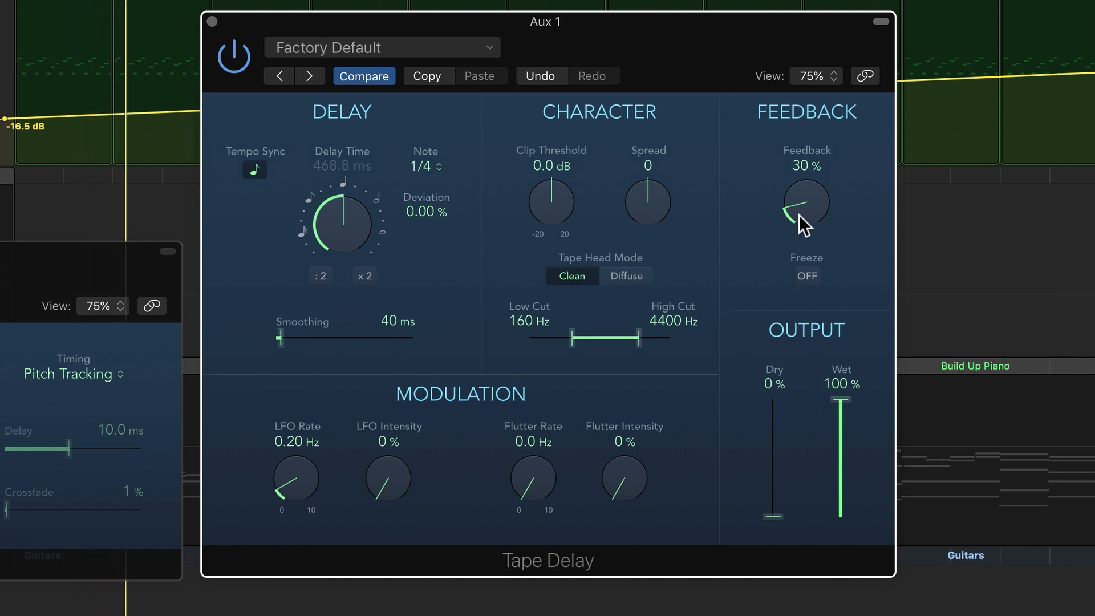
drag(799, 214, 799, 218)
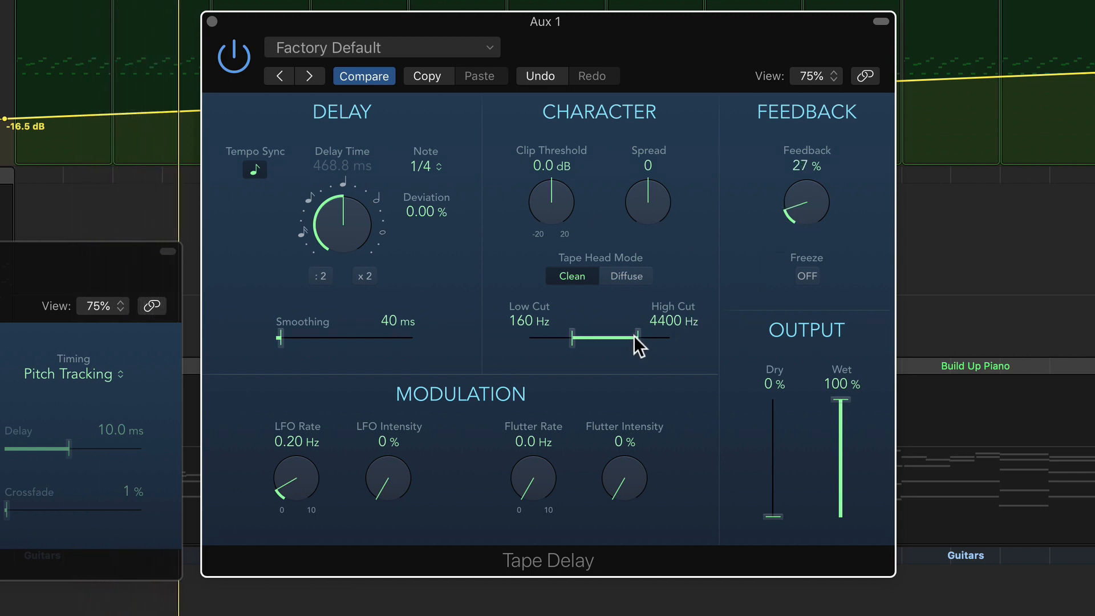
drag(632, 338, 598, 337)
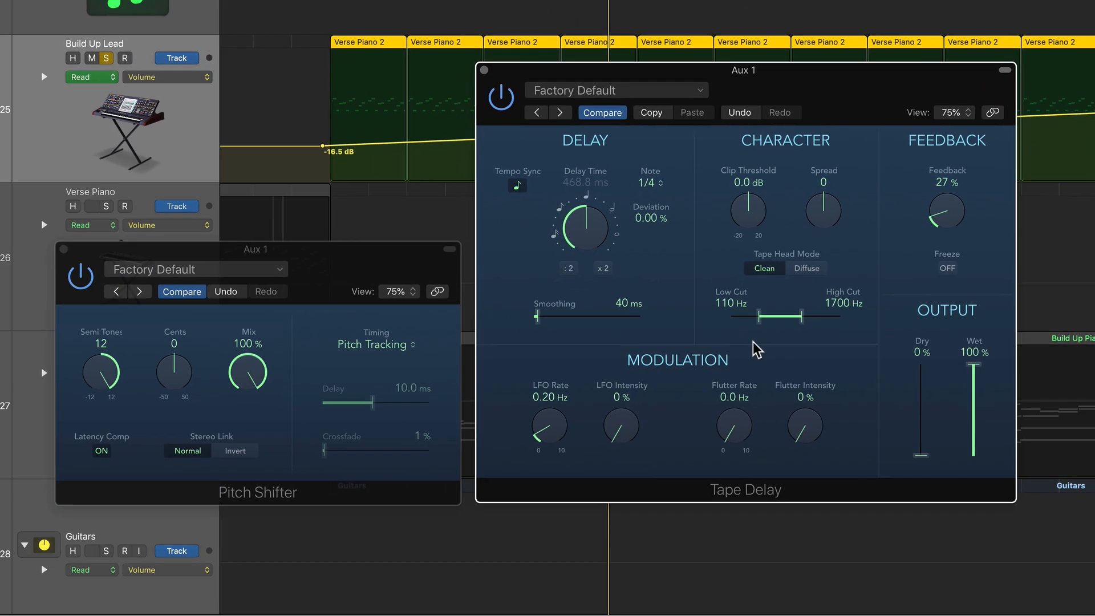
Step: Try the Pitch Shifter at 7 and 5 semitones while the lead plays, and raise the shift again
drag(103, 383, 103, 408)
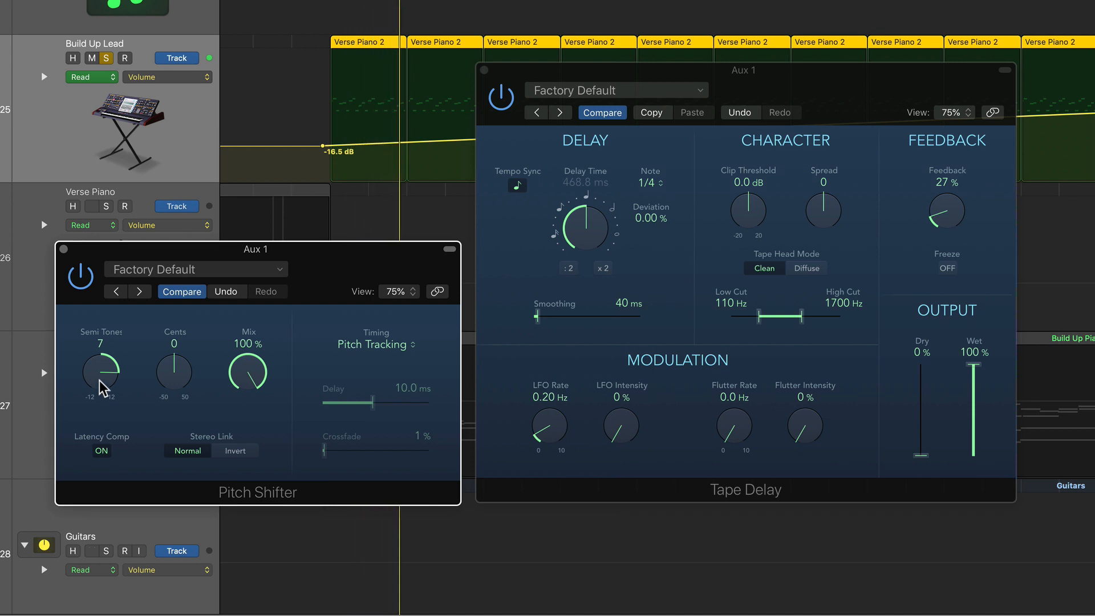
drag(102, 383, 98, 398)
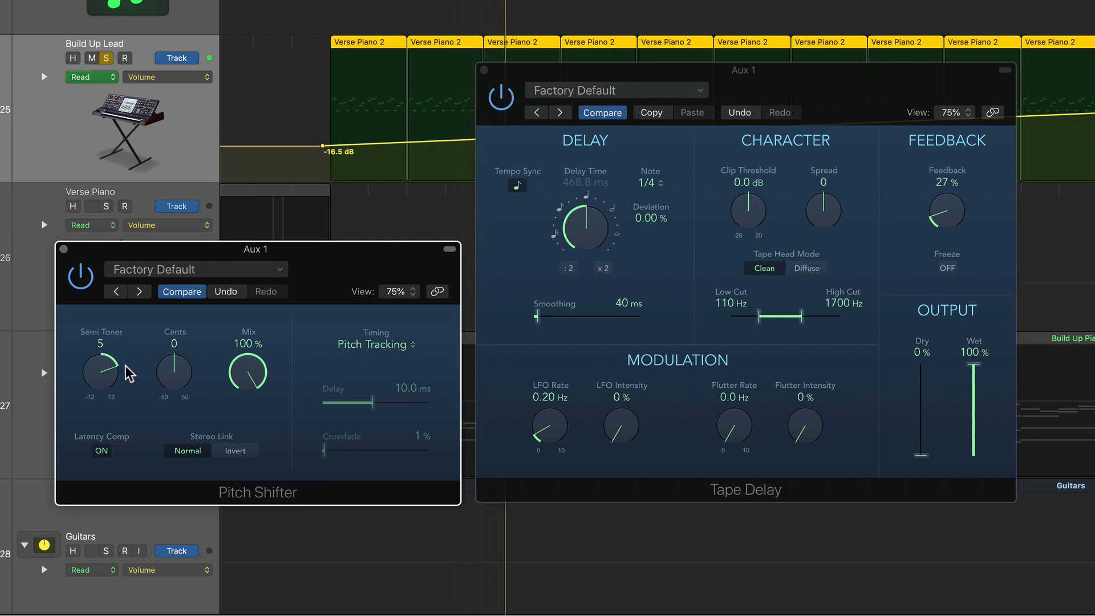
drag(104, 384, 104, 295)
Step: Close both plug-in windows and add a Bus 12 send on the Build Up Lead at its default send level
click(64, 249)
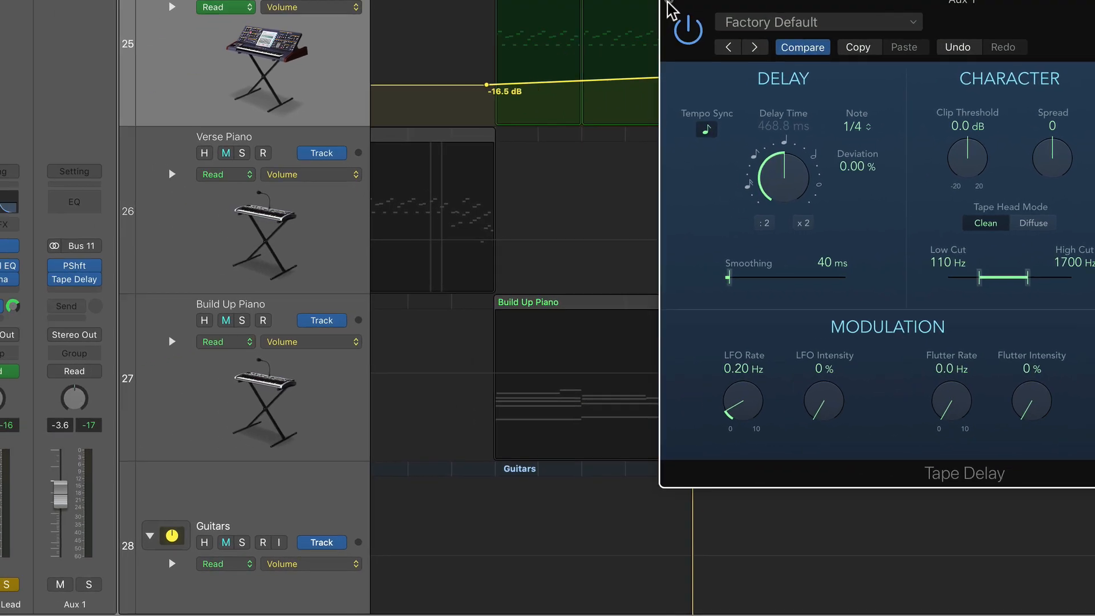
click(484, 70)
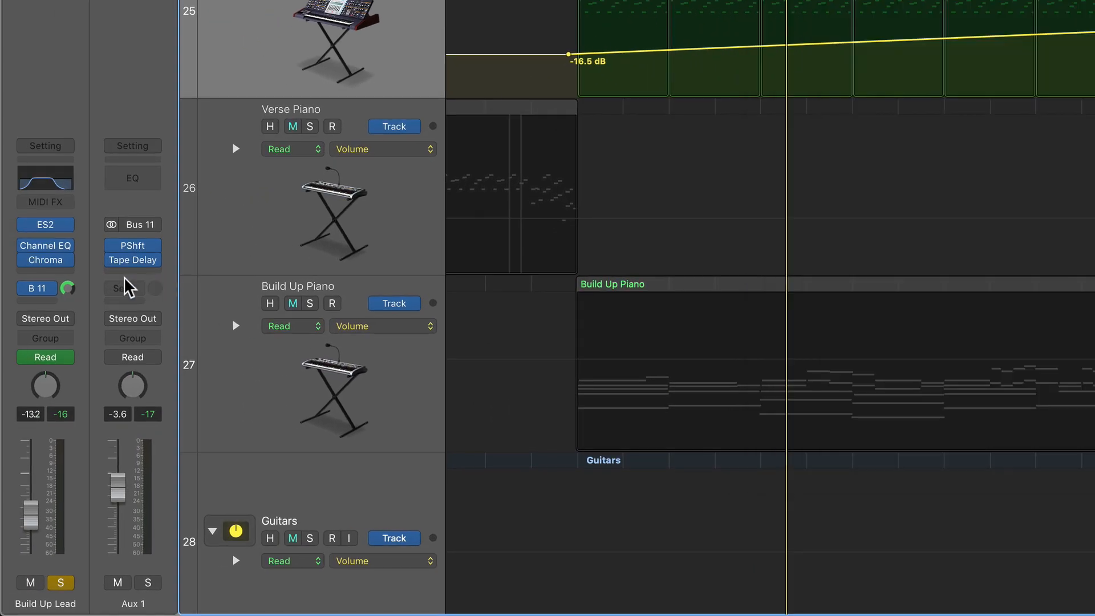
mouse_move(49, 263)
click(48, 300)
mouse_move(87, 399)
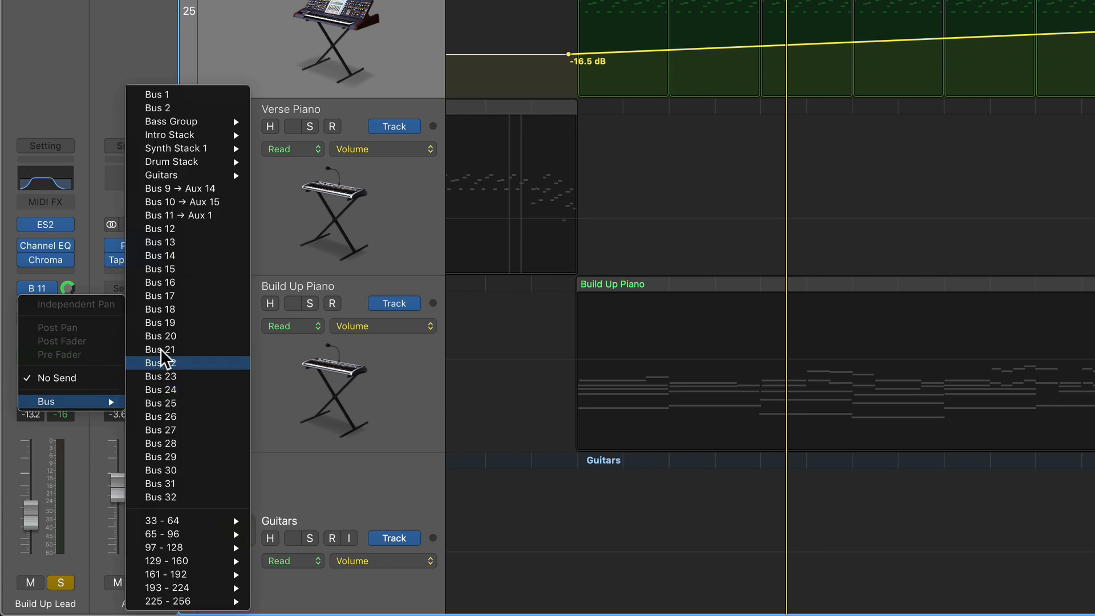
click(177, 230)
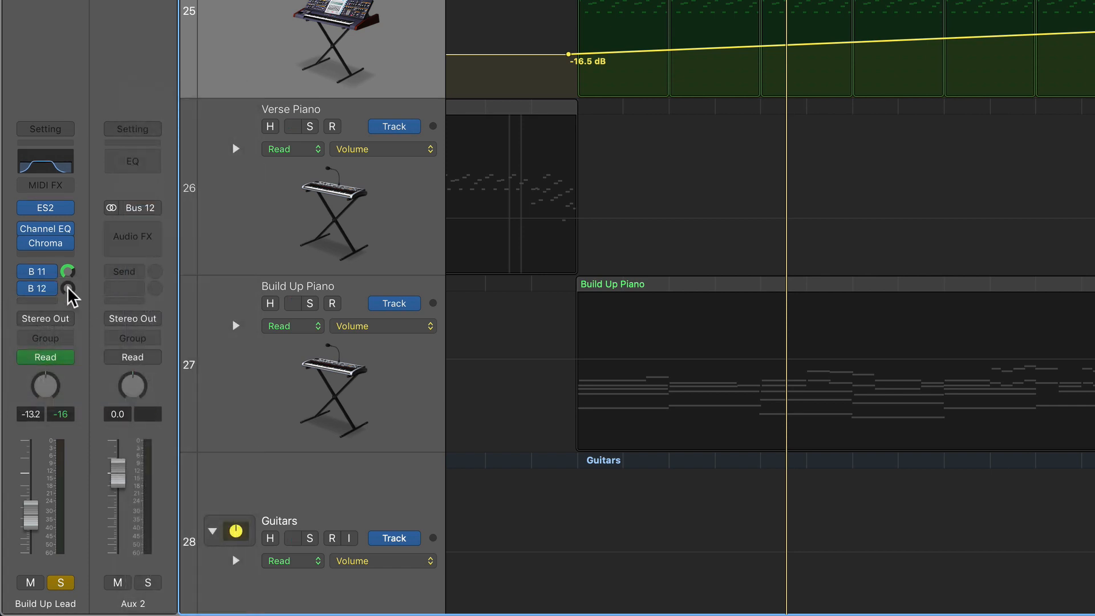
alt+click(67, 288)
Step: Insert Valhalla DSP's ValhallaShimmer on the Aux 2 channel fed by Bus 12
click(139, 227)
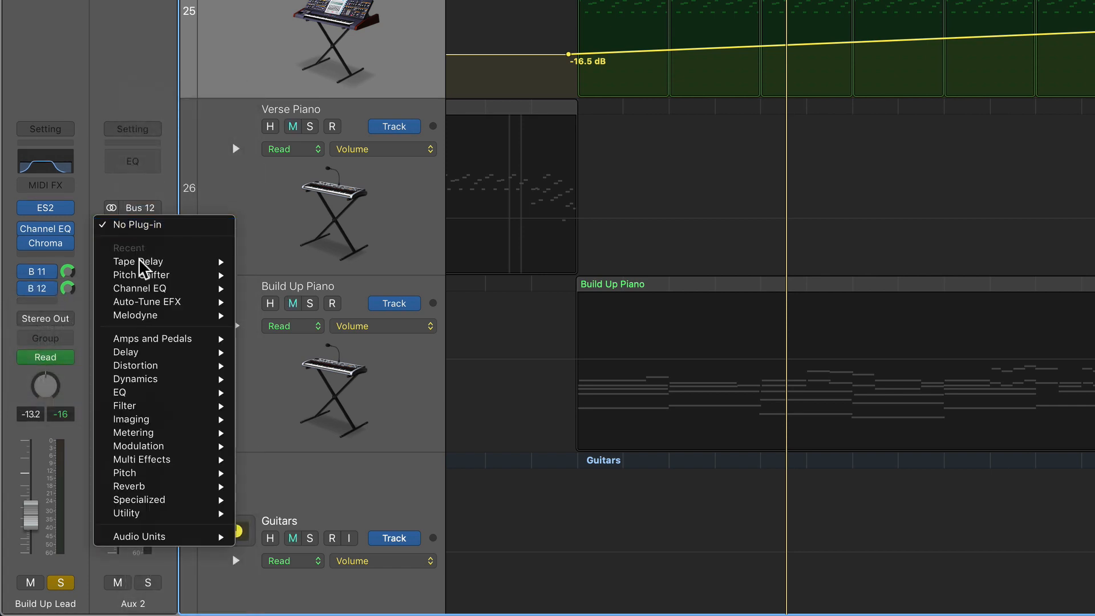
mouse_move(179, 478)
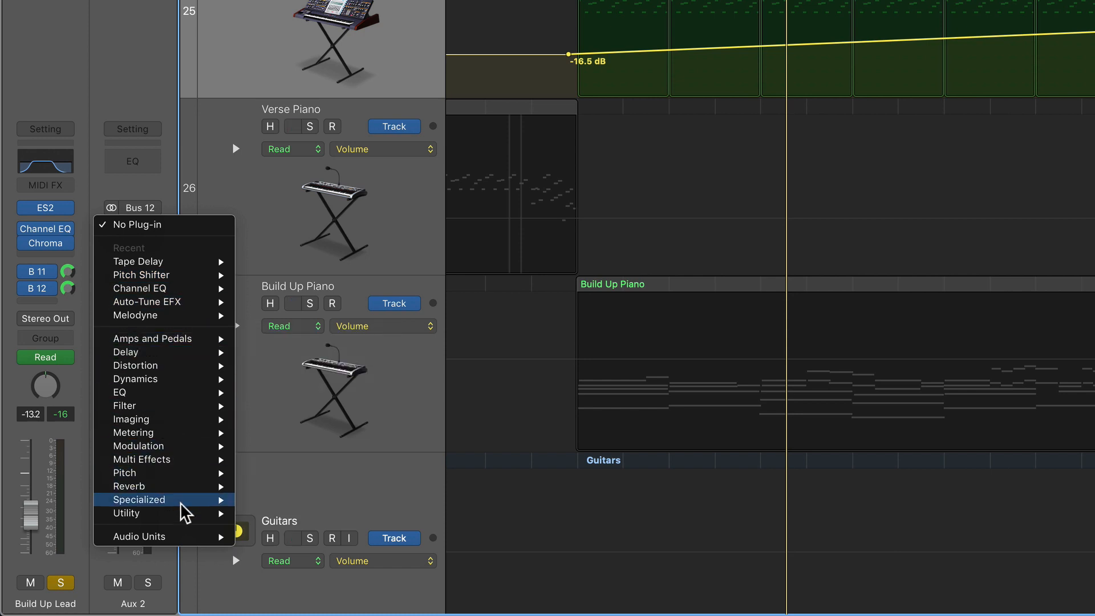
mouse_move(183, 536)
mouse_move(313, 575)
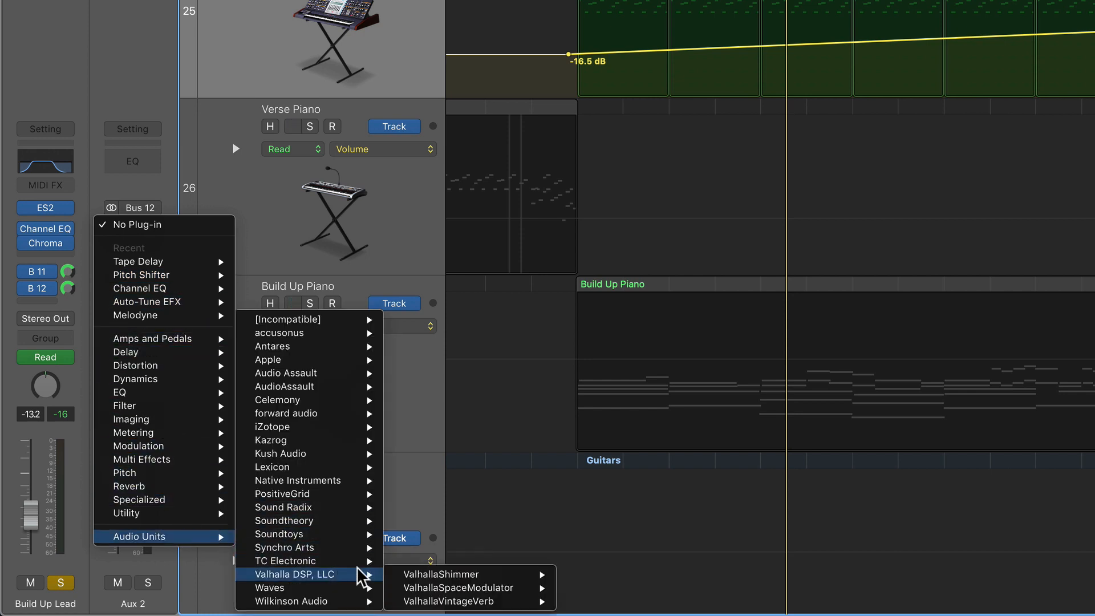
click(570, 572)
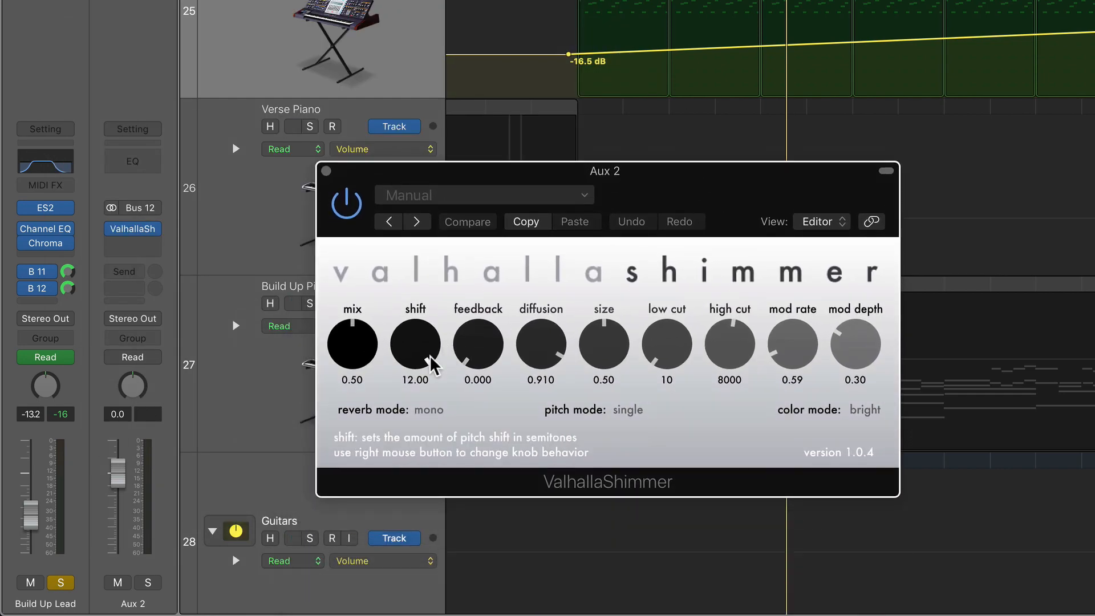
Step: Set ValhallaShimmer's mix to 1.00 and shift to -12.00, and close its window
drag(363, 361, 367, 256)
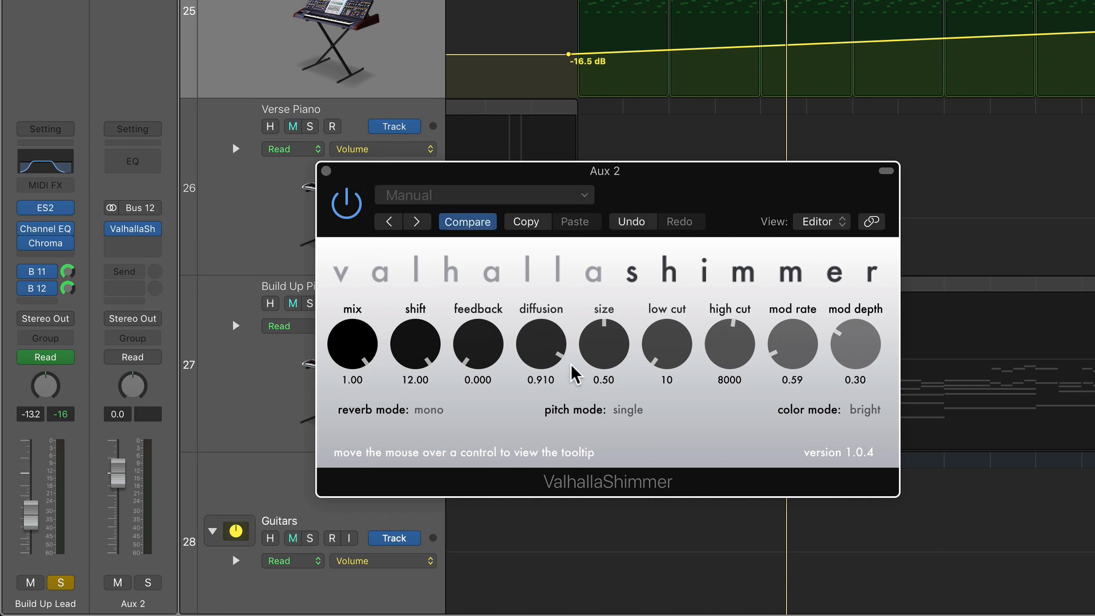
drag(416, 359, 427, 576)
mouse_move(430, 345)
mouse_down()
mouse_move(436, 234)
mouse_move(420, 349)
mouse_up()
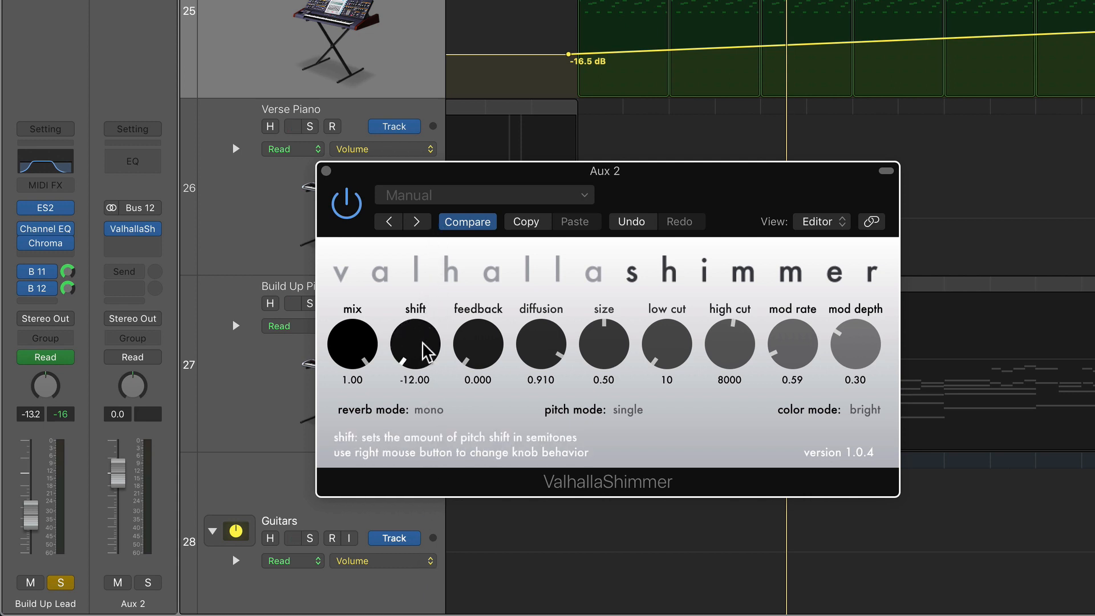
click(325, 171)
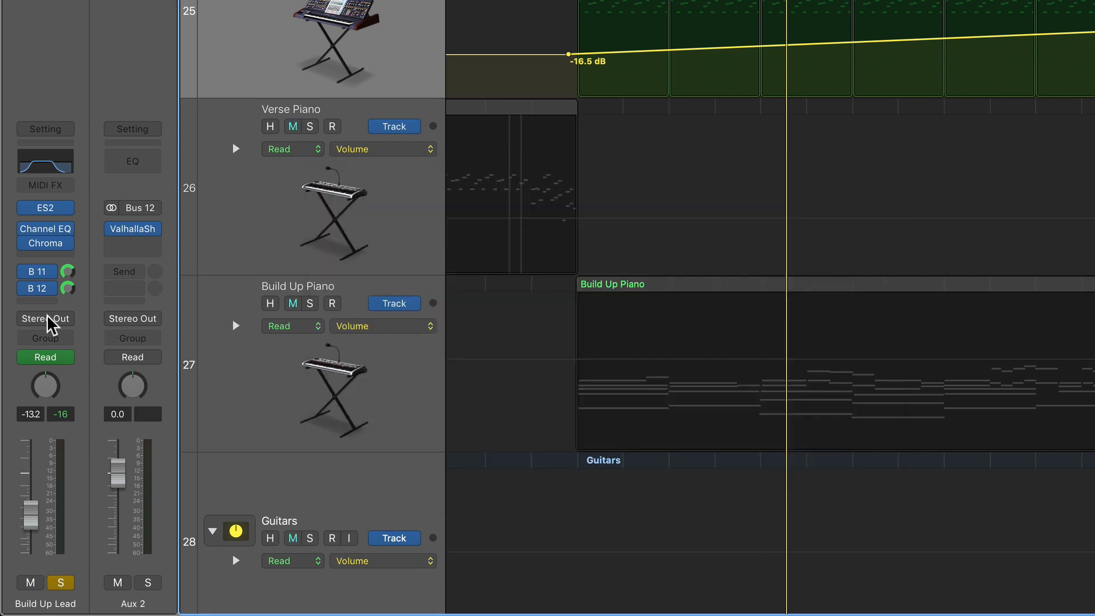
Step: Play the soloed lead, lower its Bus 12 send level, and check the ValhallaShimmer settings
key(space)
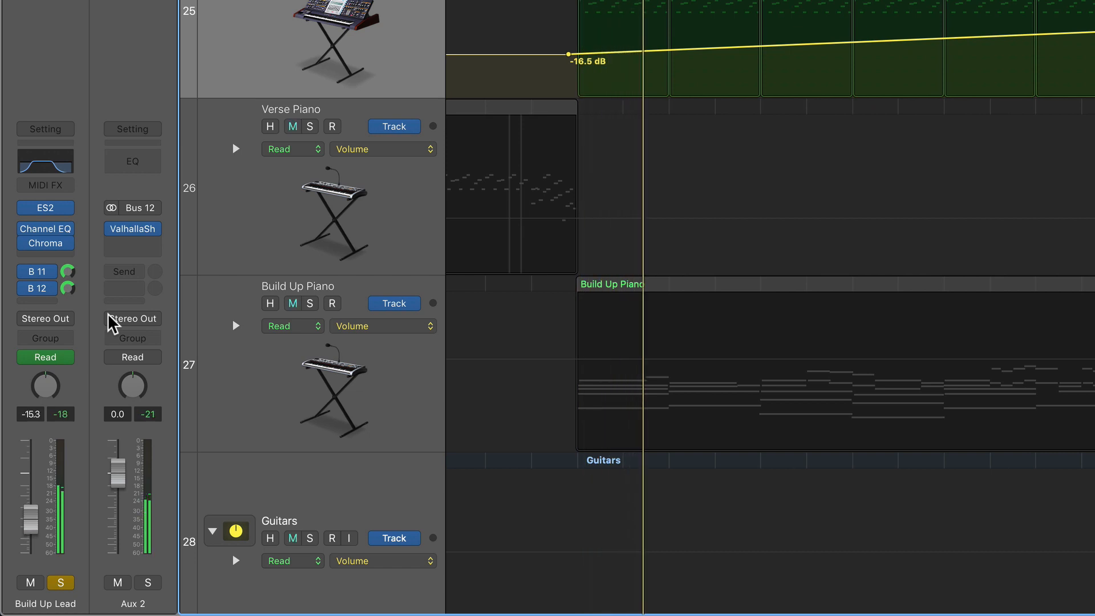
drag(68, 289, 77, 336)
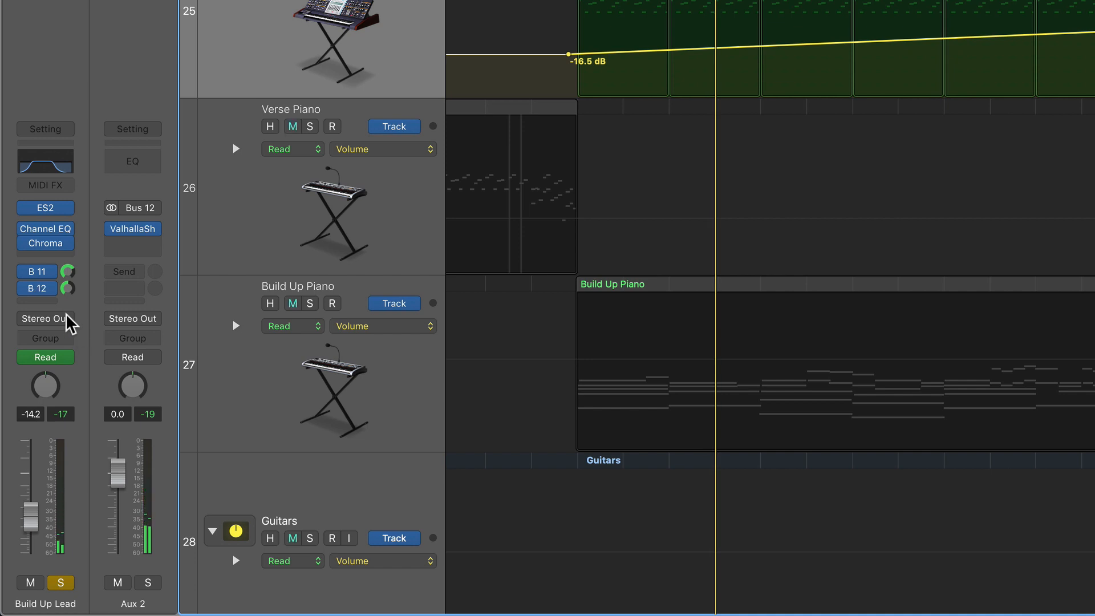
click(139, 228)
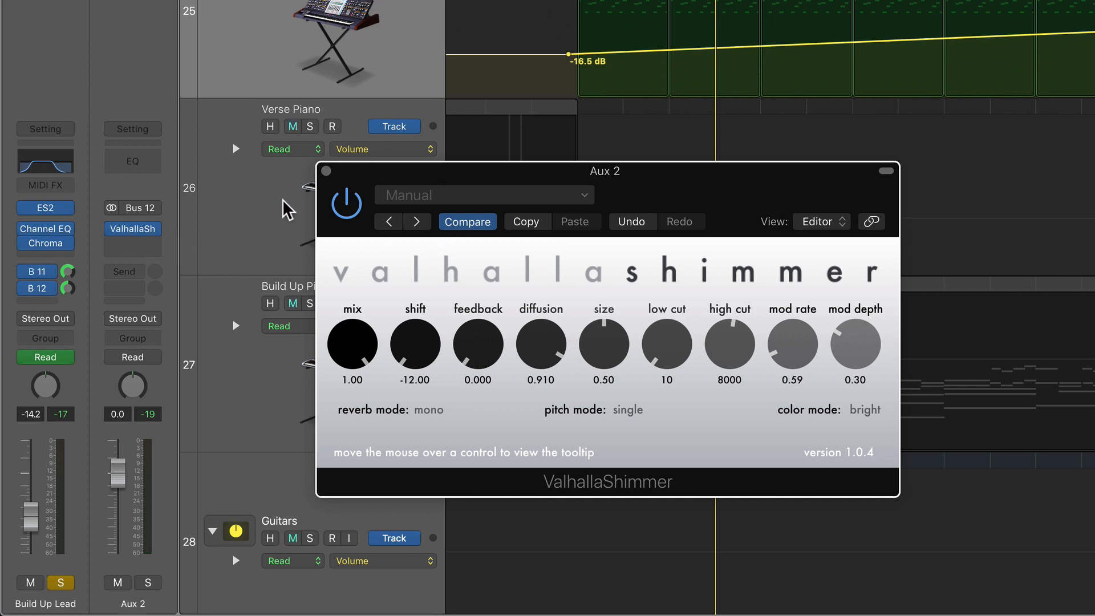
click(325, 170)
Step: Add a send from the Aux 1 channel to Bus 12 at its default send level
click(42, 272)
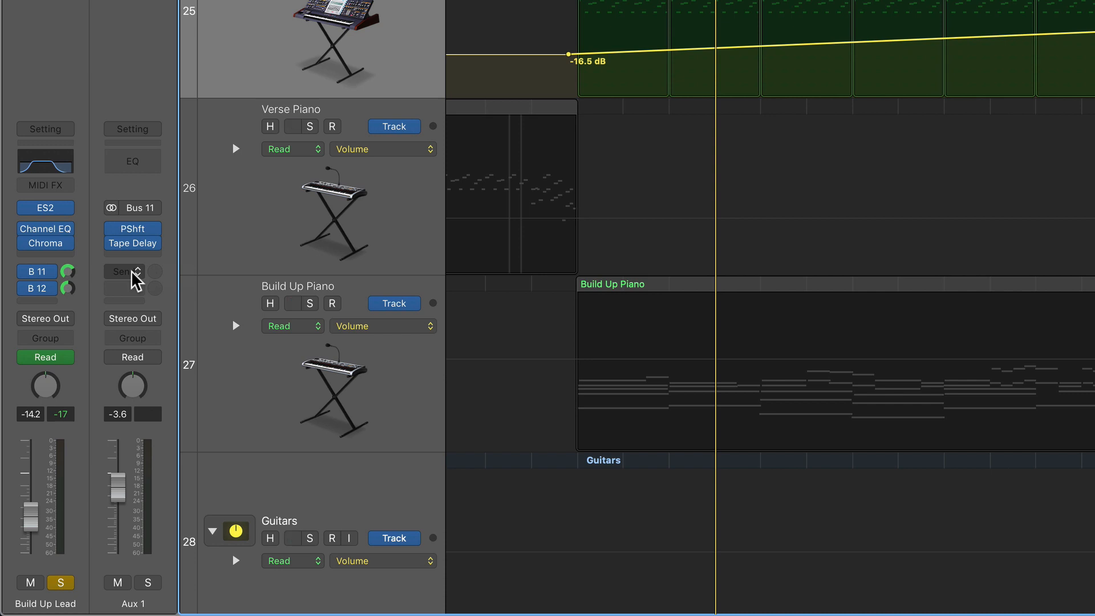
click(134, 274)
mouse_move(170, 364)
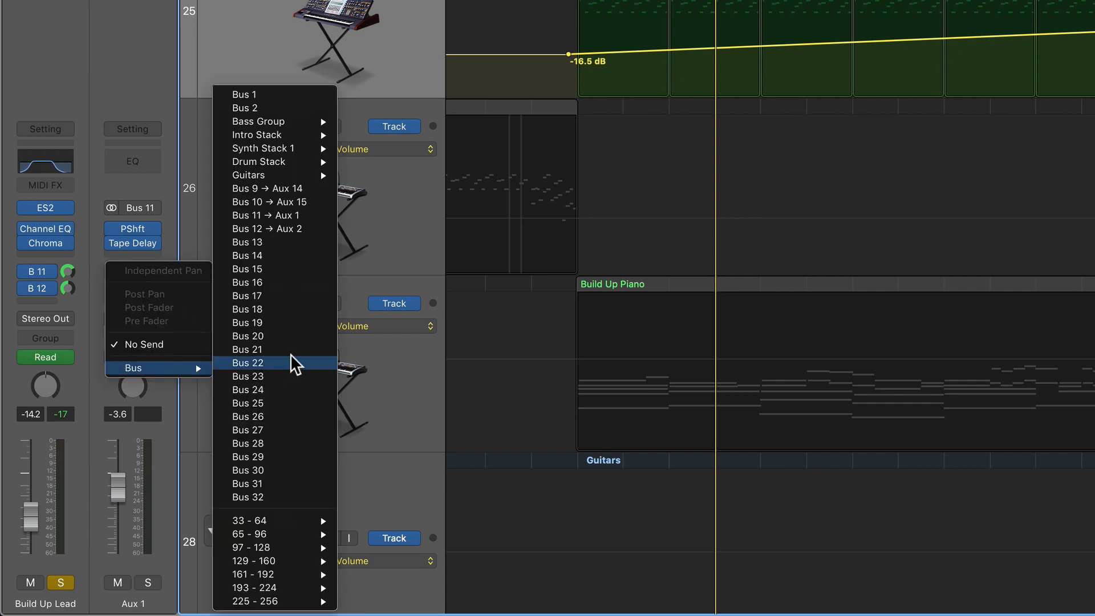
click(300, 228)
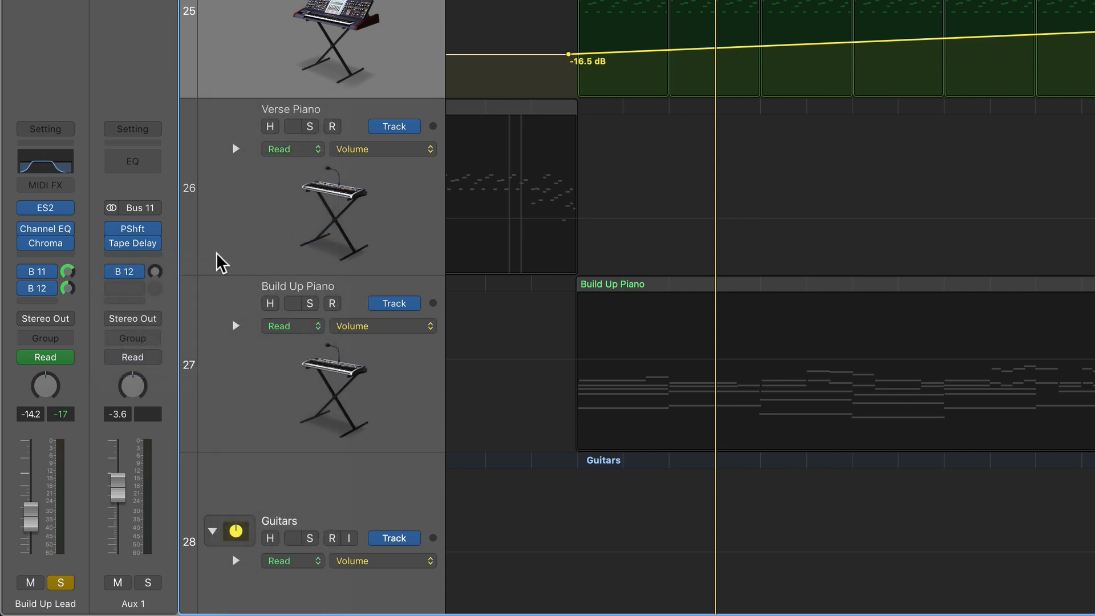
alt+click(155, 272)
Step: Rename the Aux 1 channel as "Pitch Shift Dly"
double_click(138, 604)
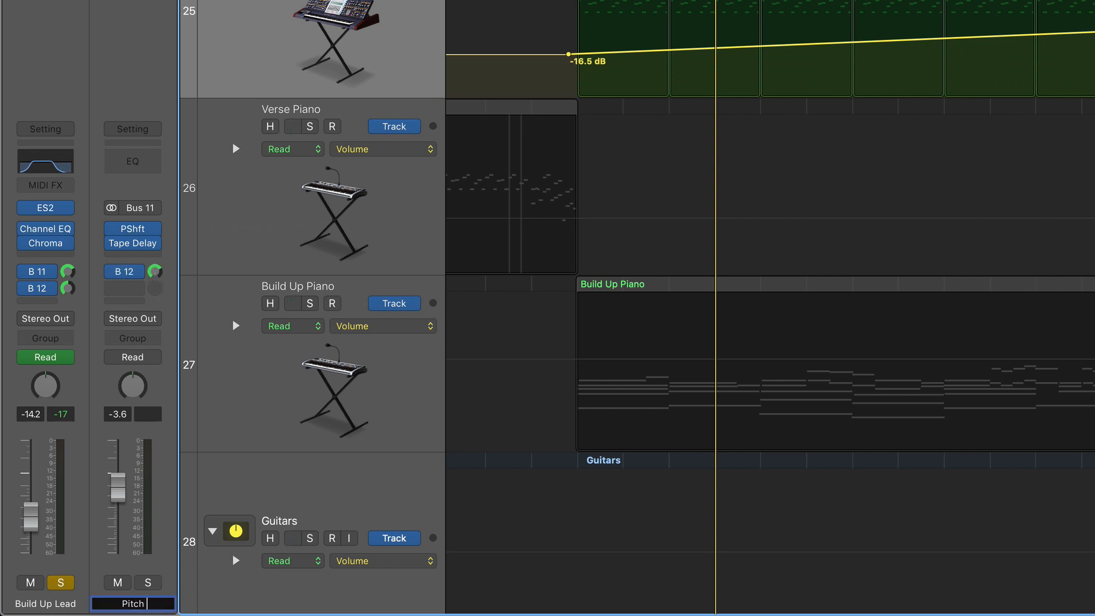
text(Pitch Shift Dly)
key(Return)
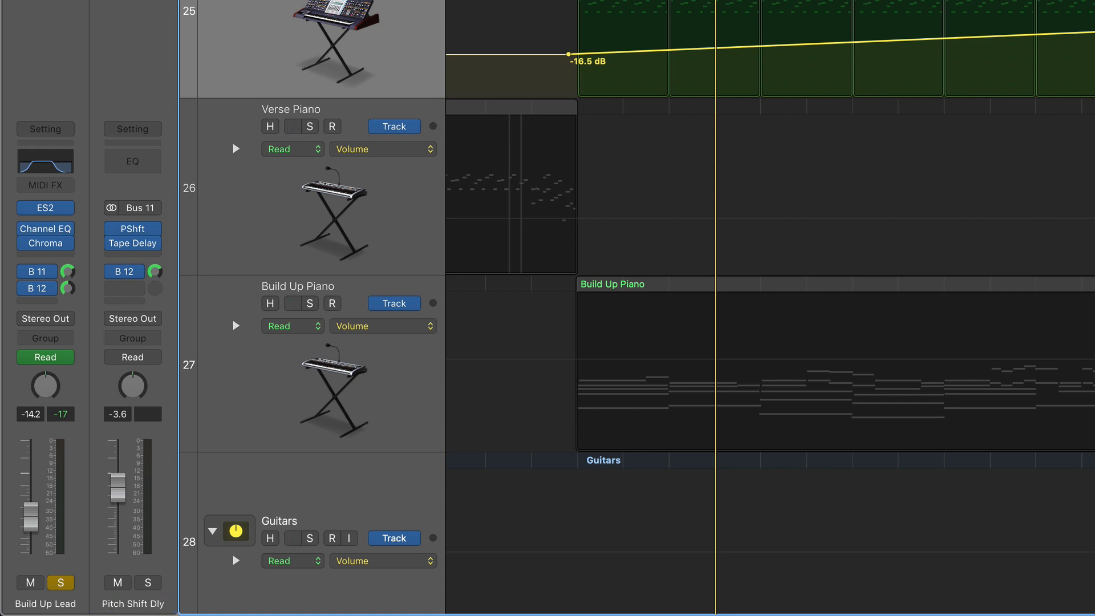
Step: Show the Bus 12 aux channel beside the lead and rename it as "Shimmer Verb"
click(40, 288)
double_click(130, 604)
text(Shi)
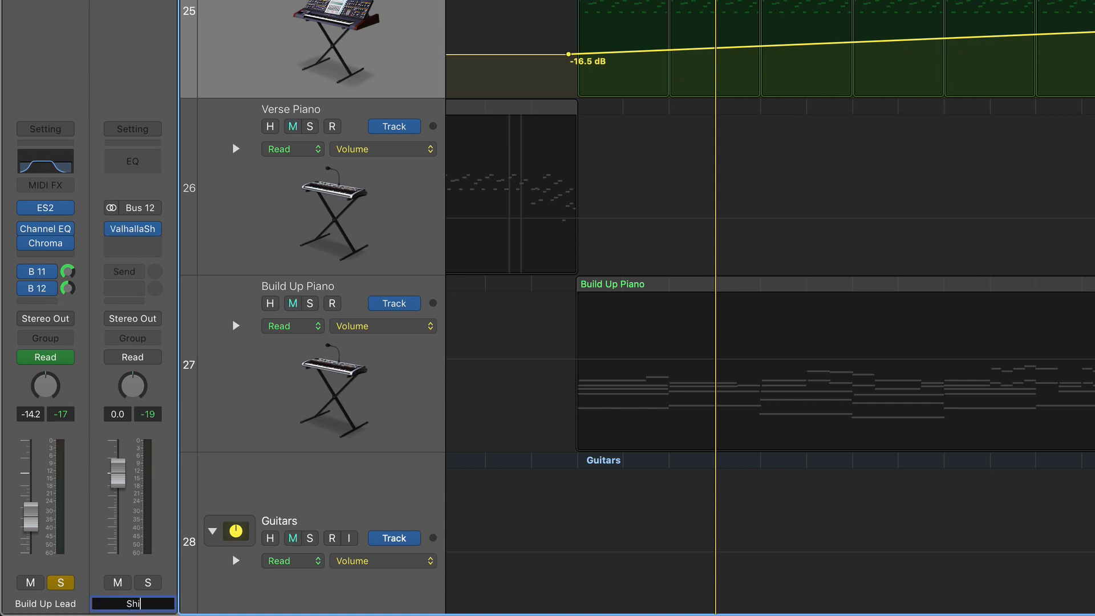
text(mer Ver)
key(BackSpace)
key(BackSpace)
key(BackSpace)
key(BackSpace)
text(mer Verb)
key(Return)
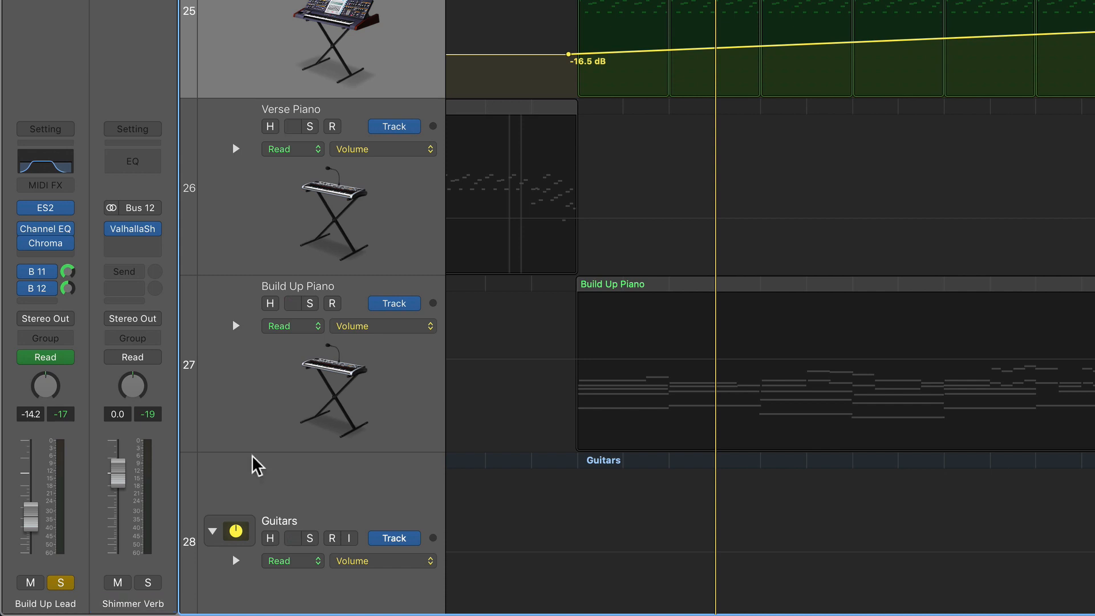
Step: Check how the renamed channels appear in the bus list of the Pitch Shift Dly channel's send
click(44, 271)
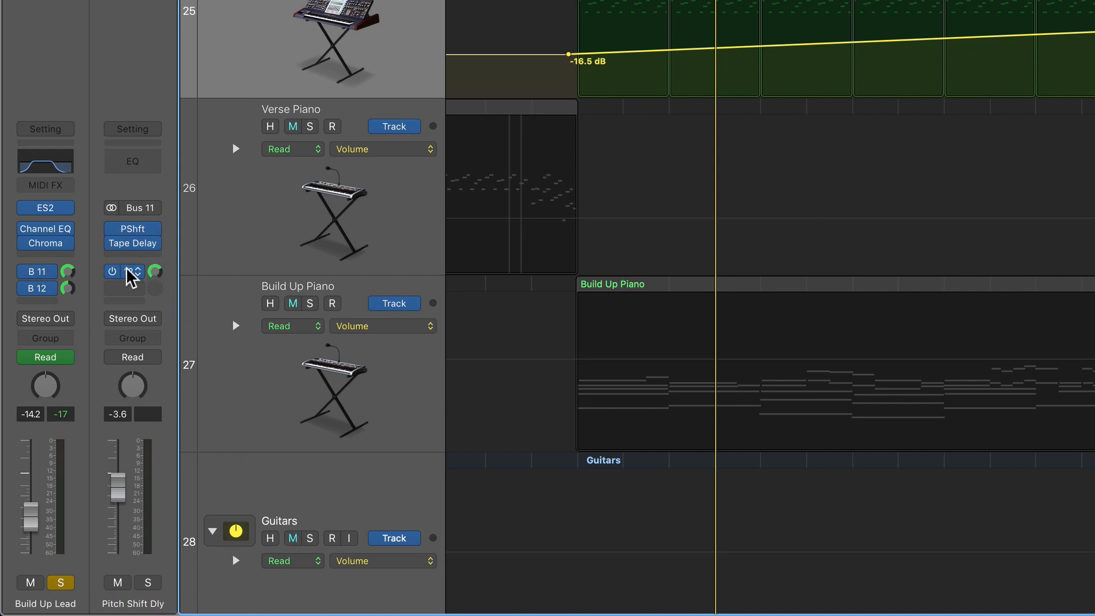
click(137, 276)
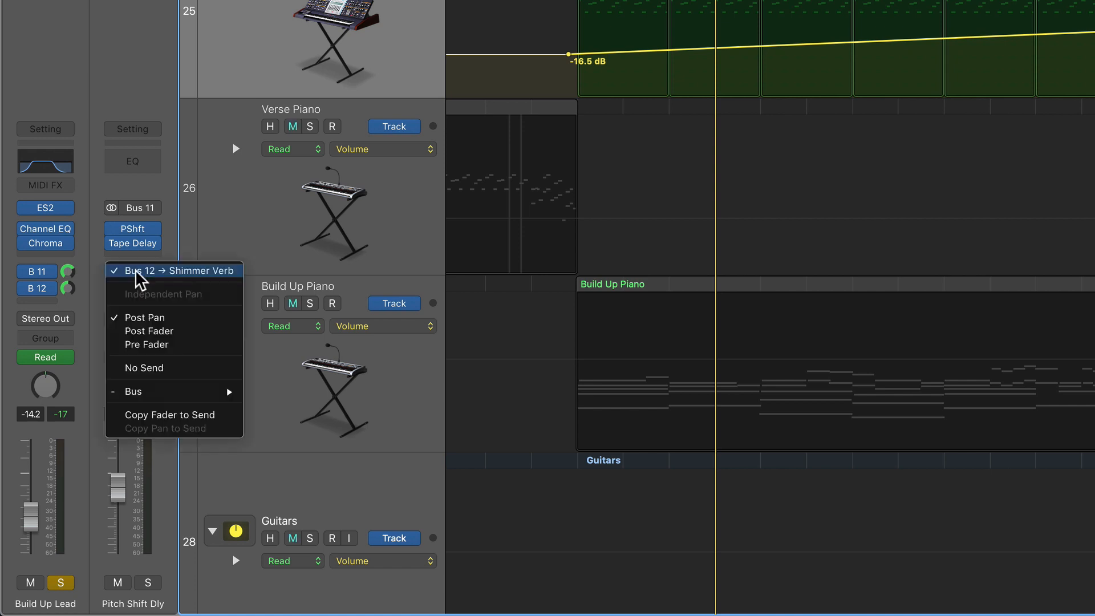
mouse_move(193, 391)
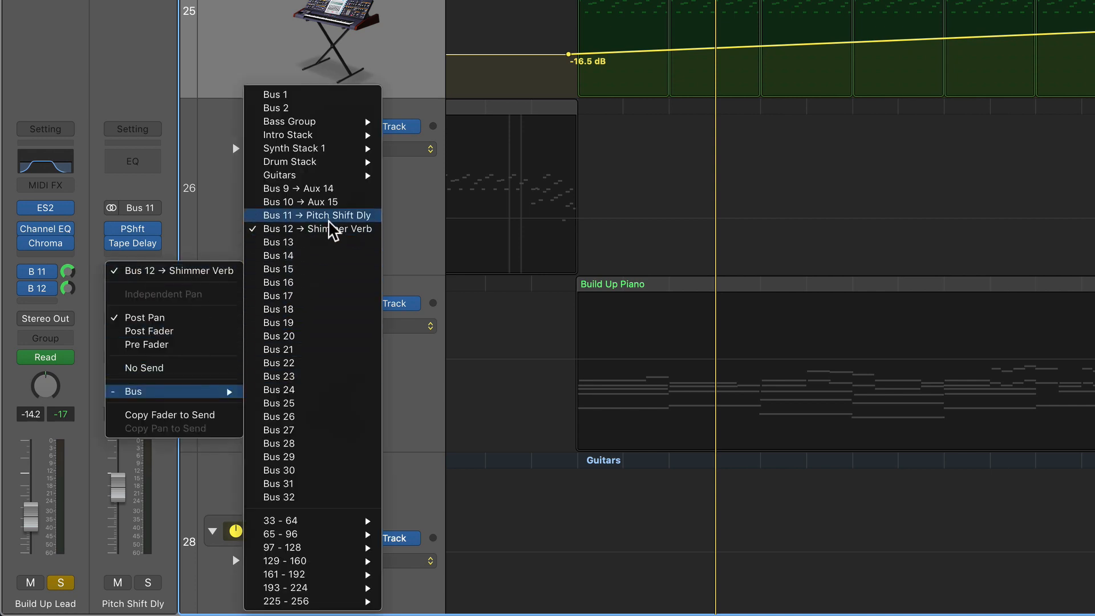
click(120, 97)
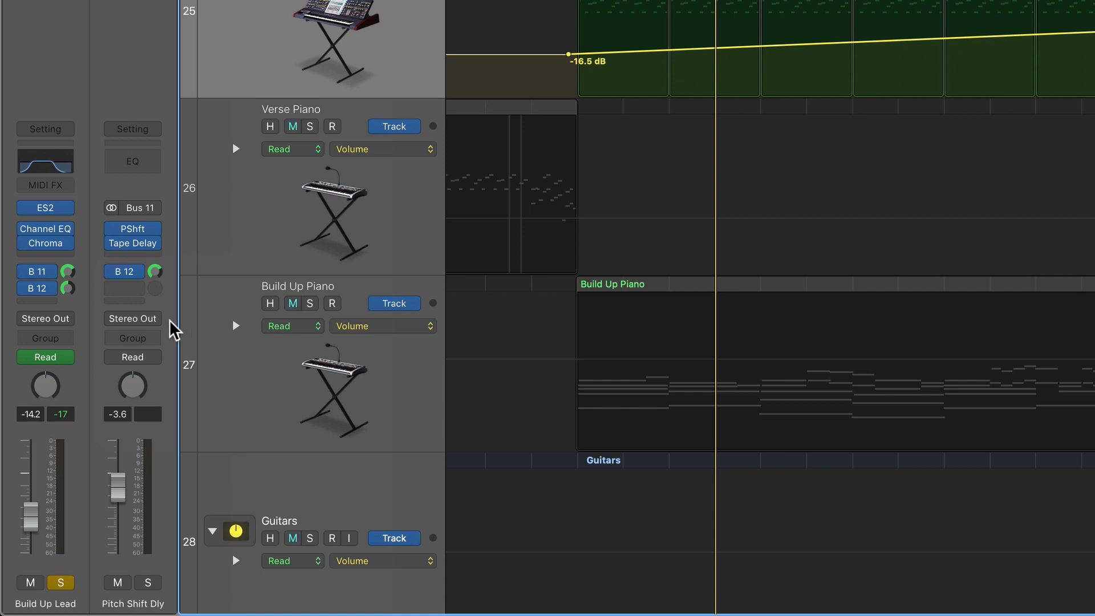
Step: Adjust how much of the Pitch Shift Dly channel is sent to Bus 12 while the build-up plays
mouse_move(154, 273)
mouse_down()
mouse_move(159, 345)
mouse_move(159, 281)
mouse_up()
key(space)
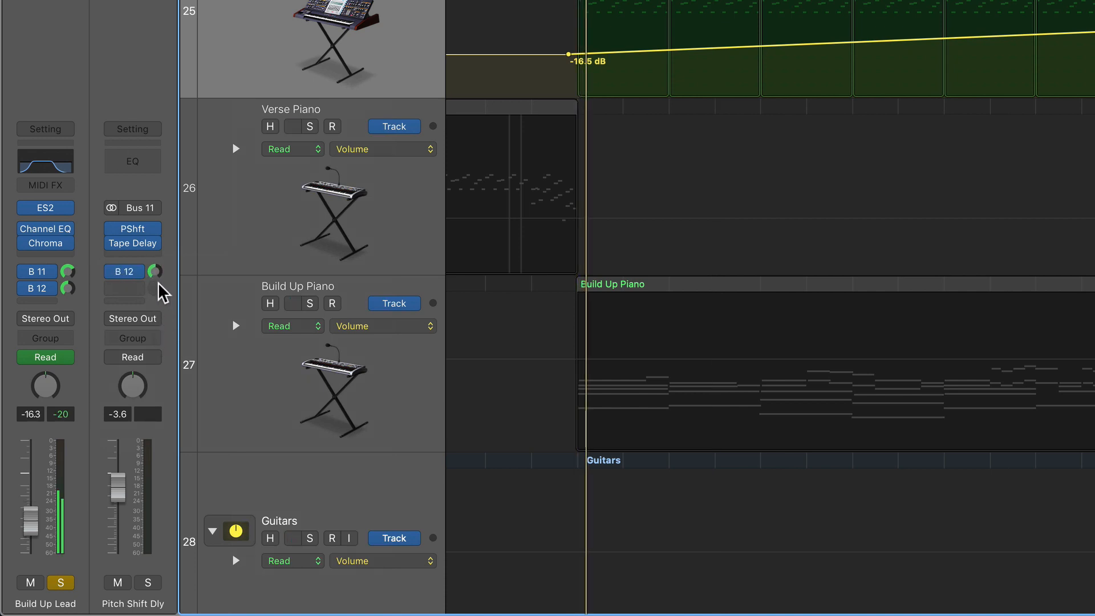
drag(156, 273, 161, 254)
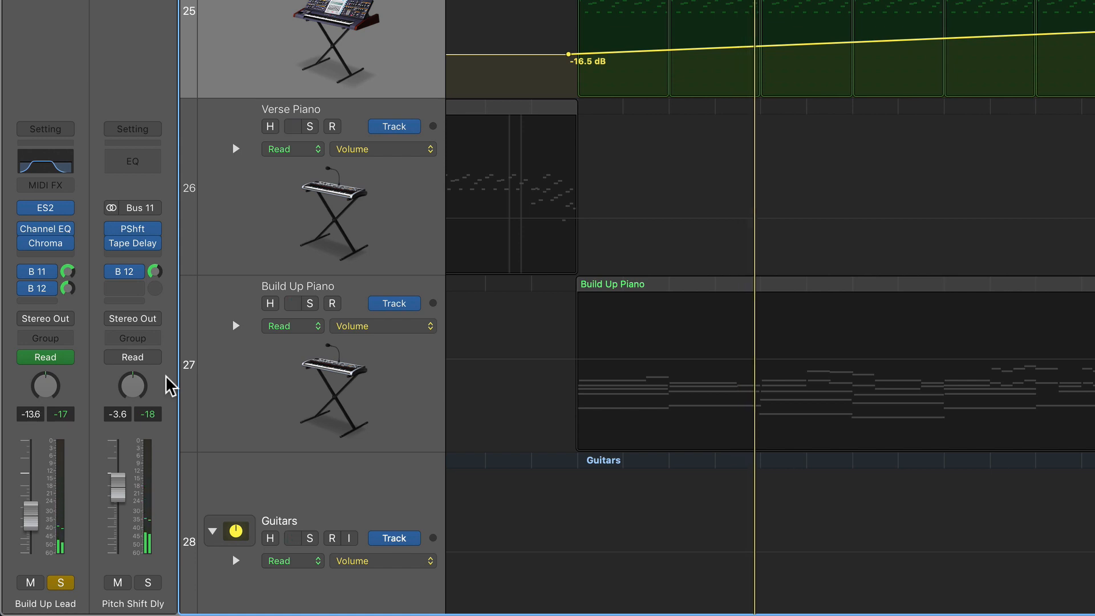
Step: Switch both of the Build Up Lead's sends and the Pitch Shift Dly channel's Bus 12 send to Pre Fader
click(51, 274)
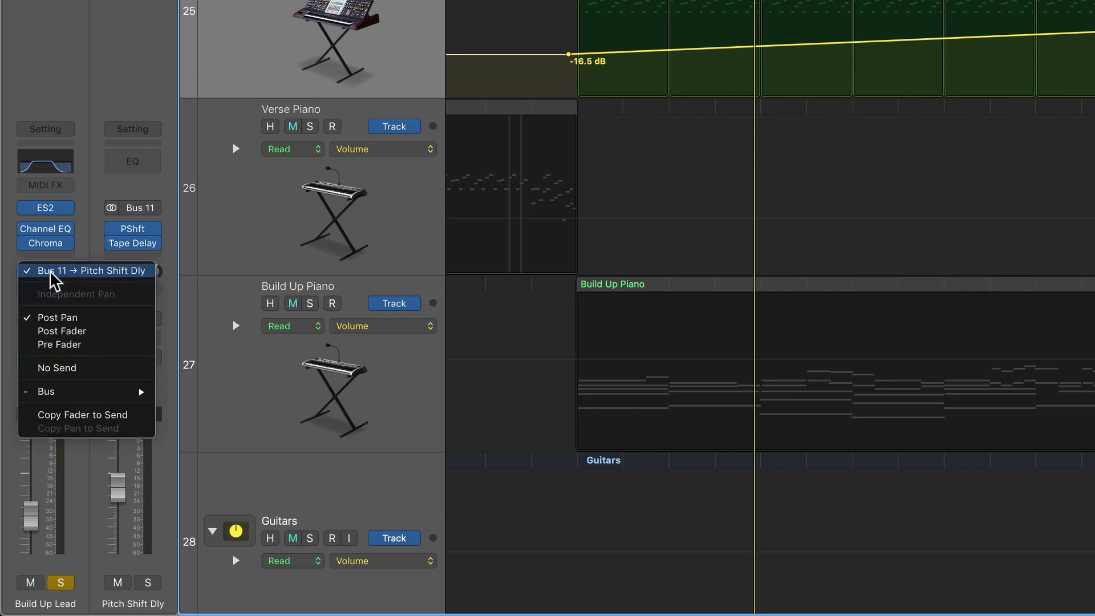
click(110, 345)
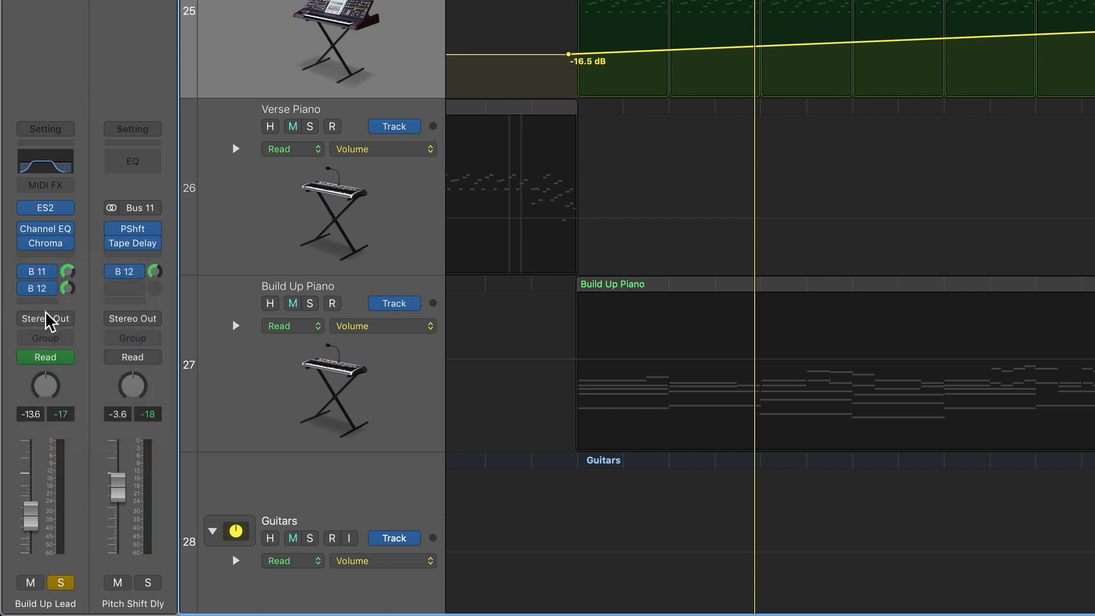
click(51, 289)
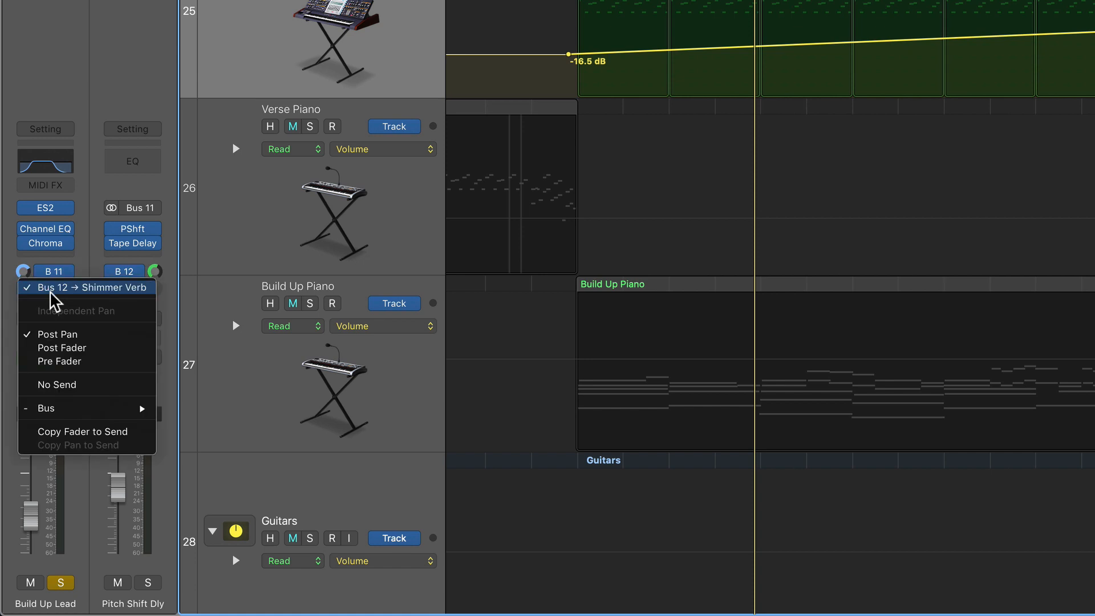
click(81, 362)
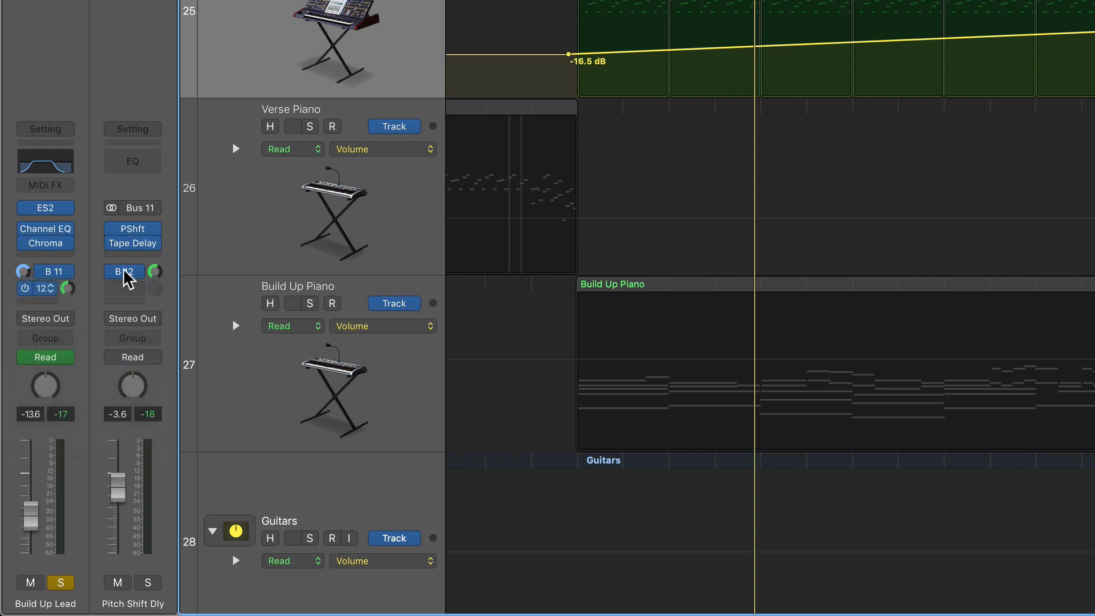
click(53, 271)
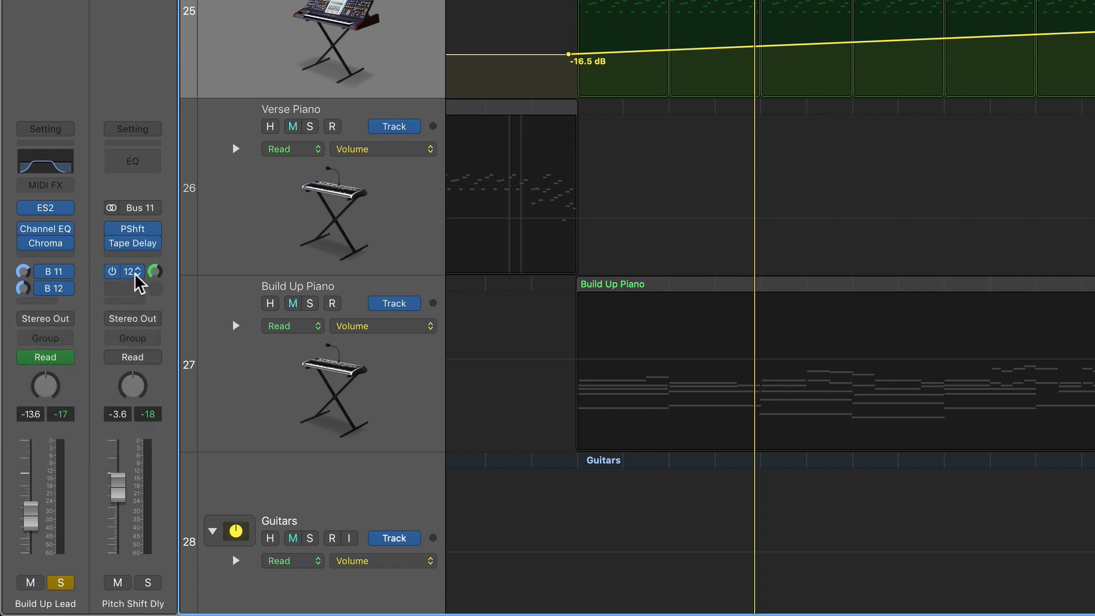
click(126, 271)
click(151, 345)
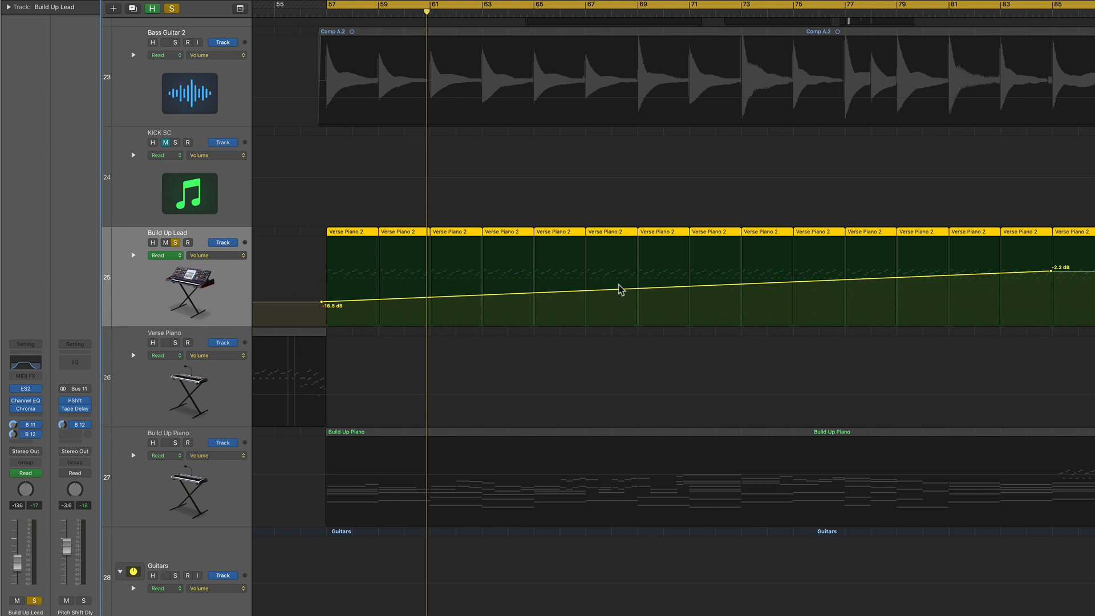
Step: Play the build-up, check both effect channels, and lower the Pitch Shift Dly channel's fader to -5.5 dB
scroll(335, 293, left, 1)
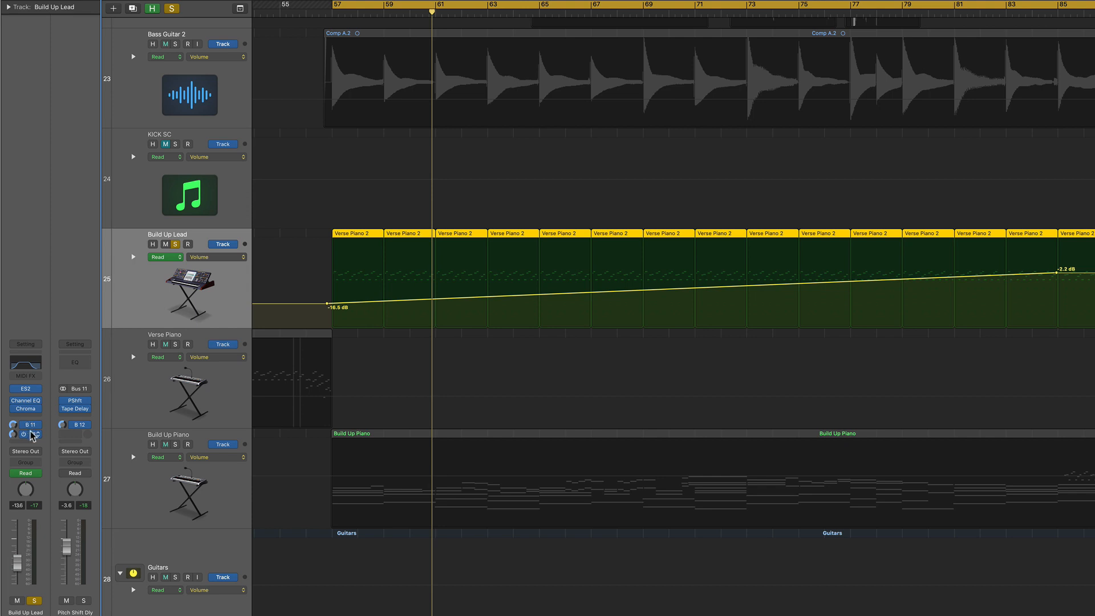
key(space)
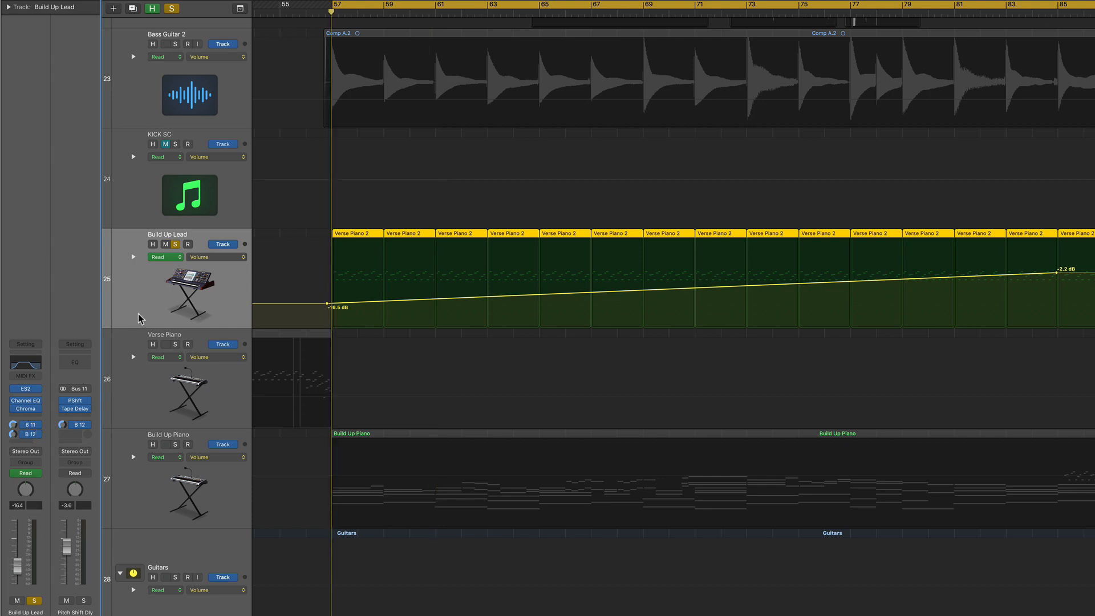
click(28, 434)
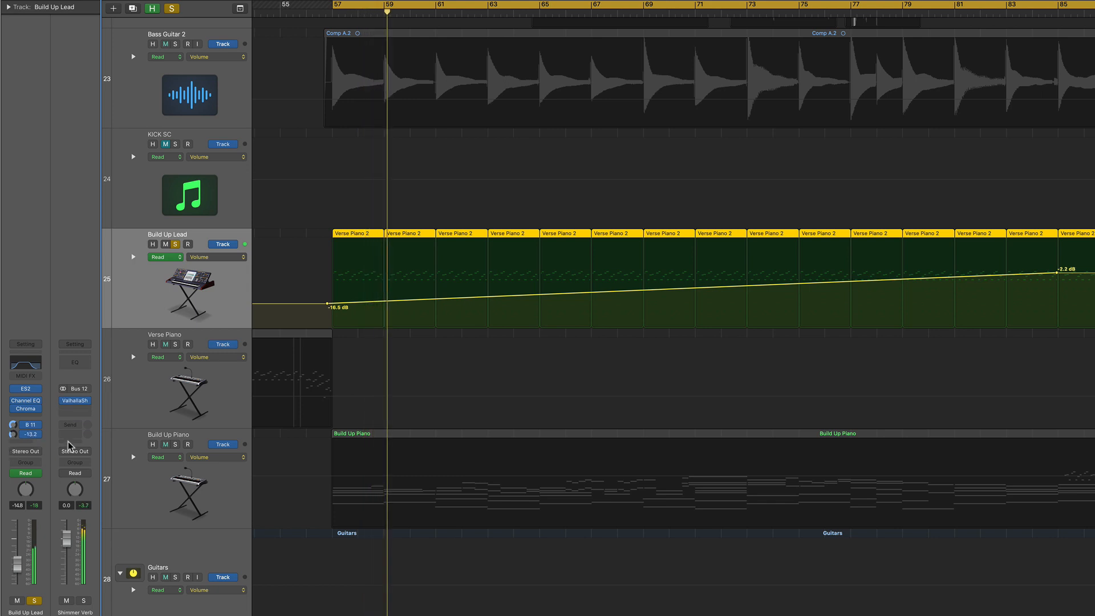
click(32, 425)
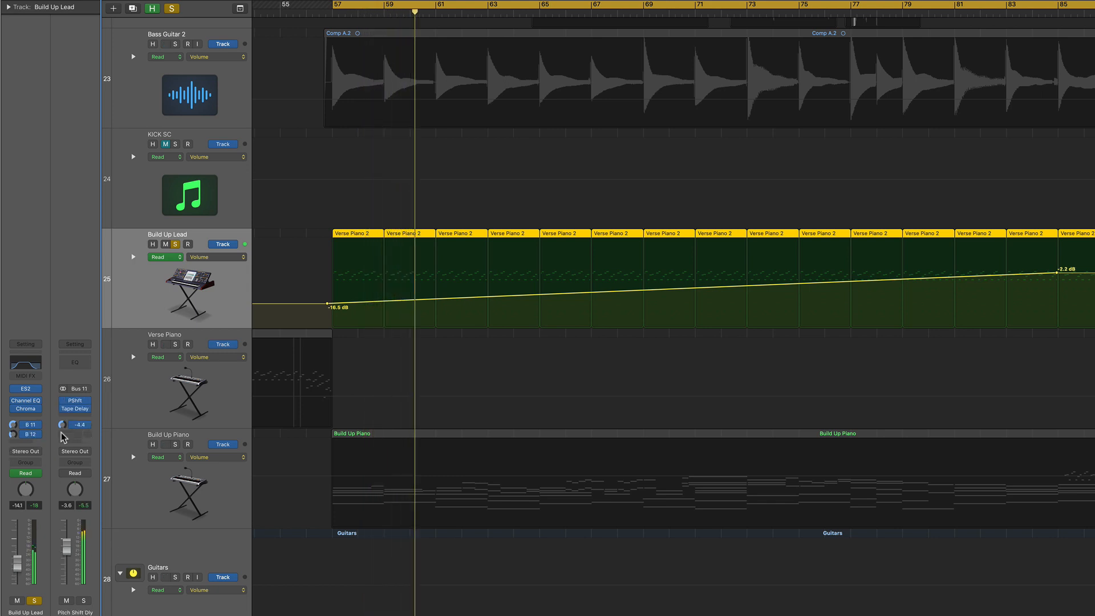
drag(67, 531, 67, 561)
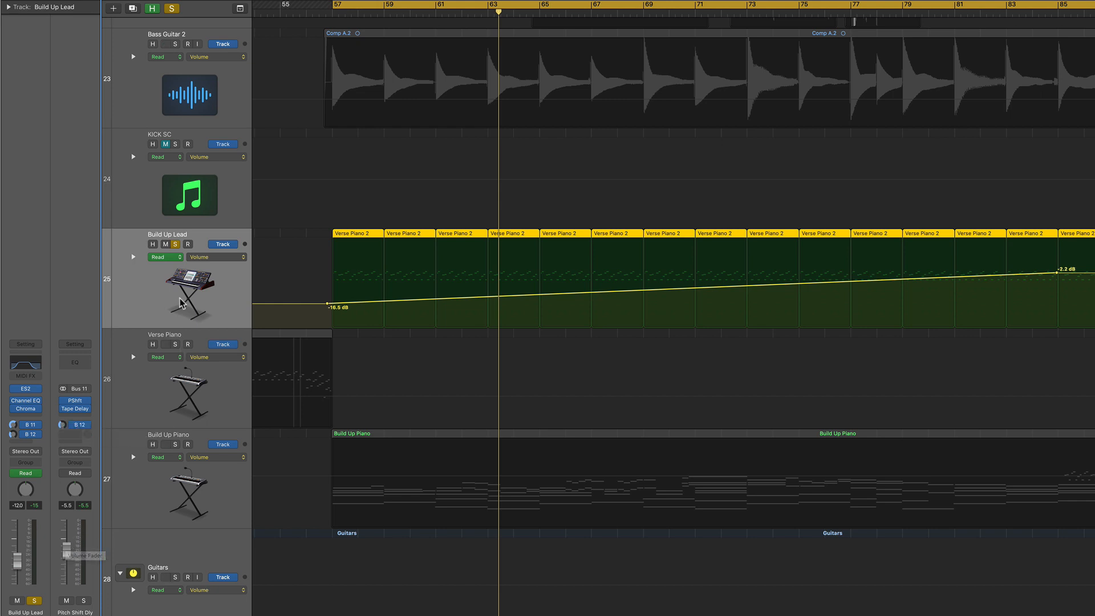
Step: Show two extra automation lanes under the Build Up Lead track and assign the first to absolute Send 1 → Pitch Shift Dly
click(134, 258)
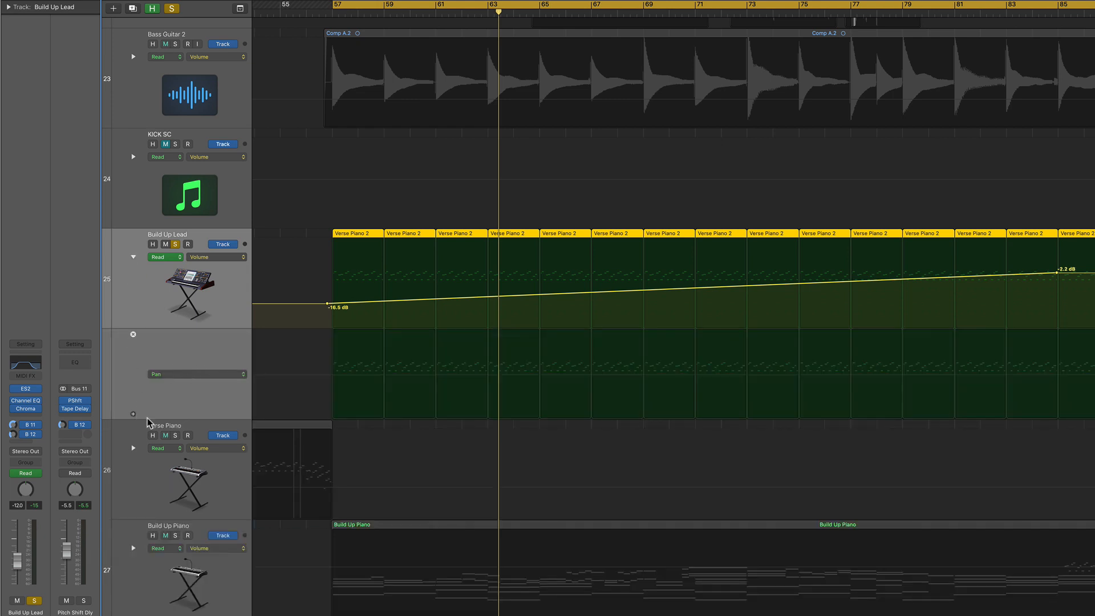
click(133, 413)
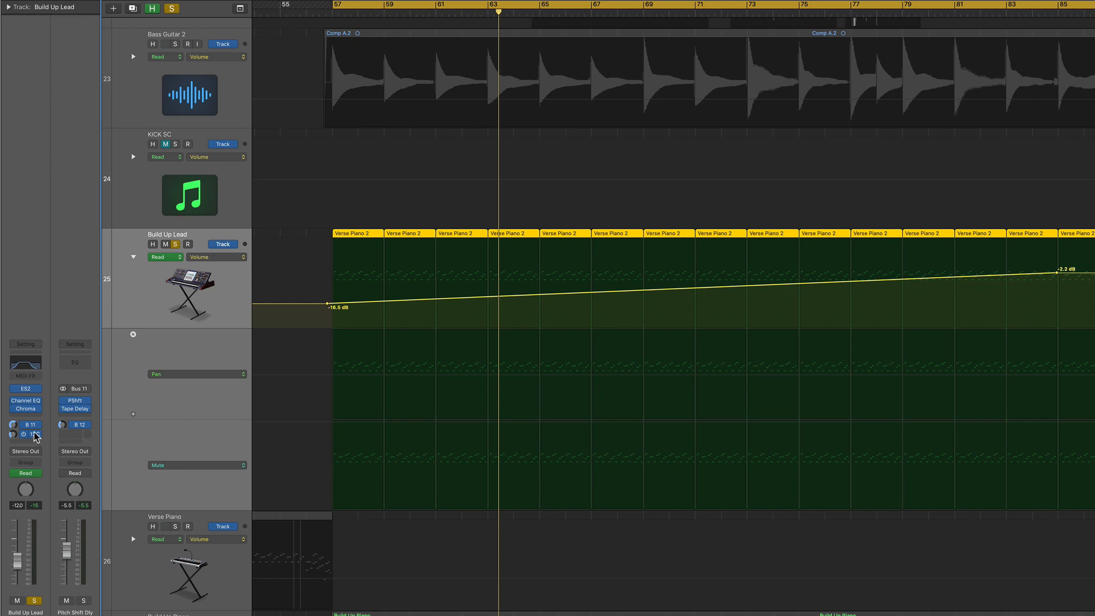
click(178, 374)
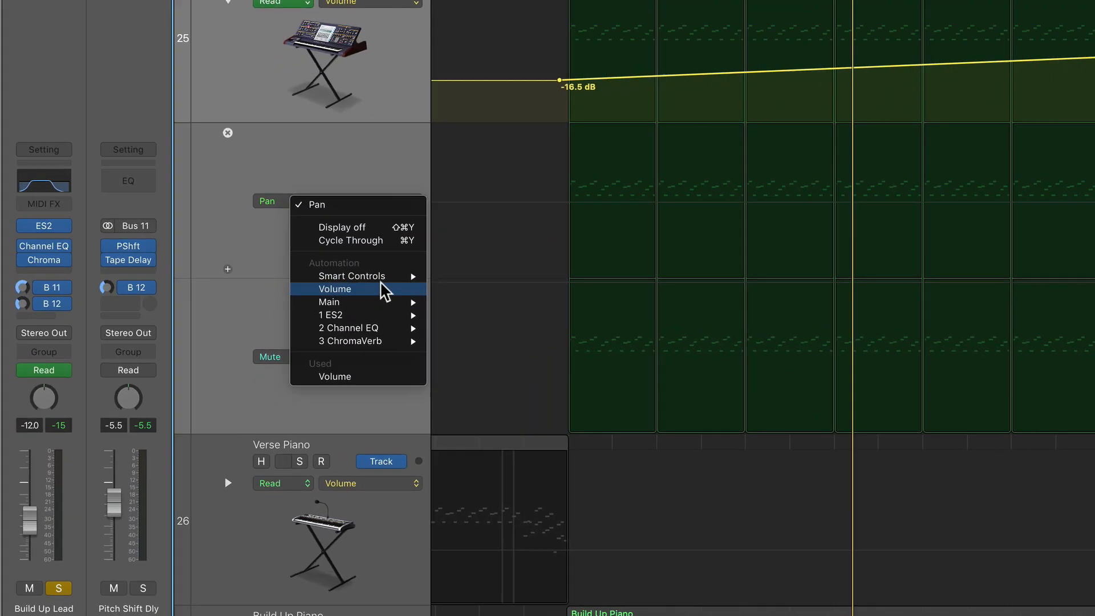
mouse_move(372, 299)
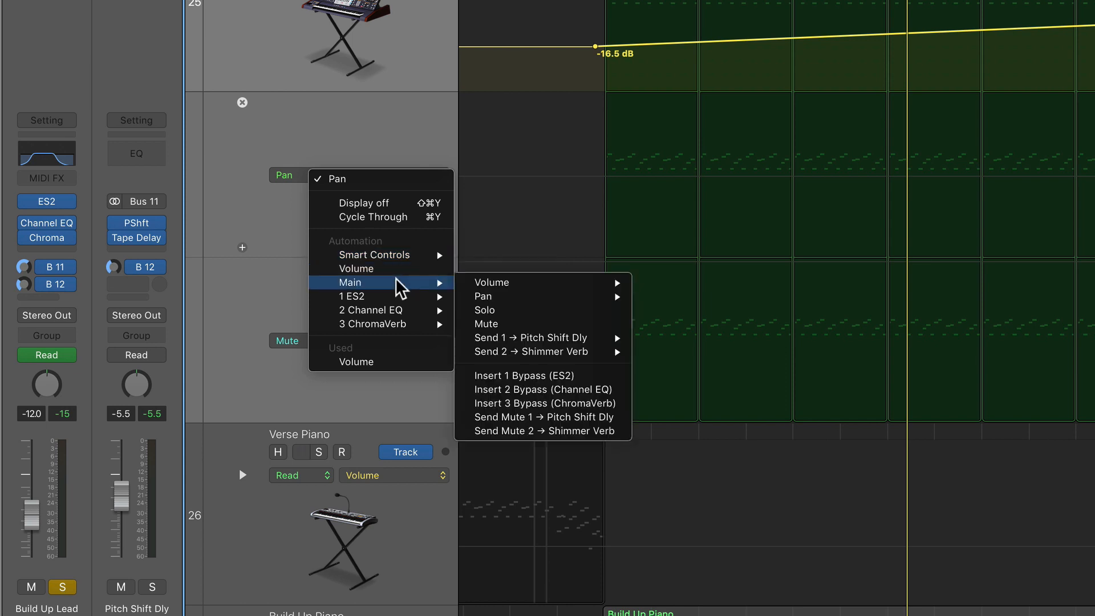
mouse_move(521, 289)
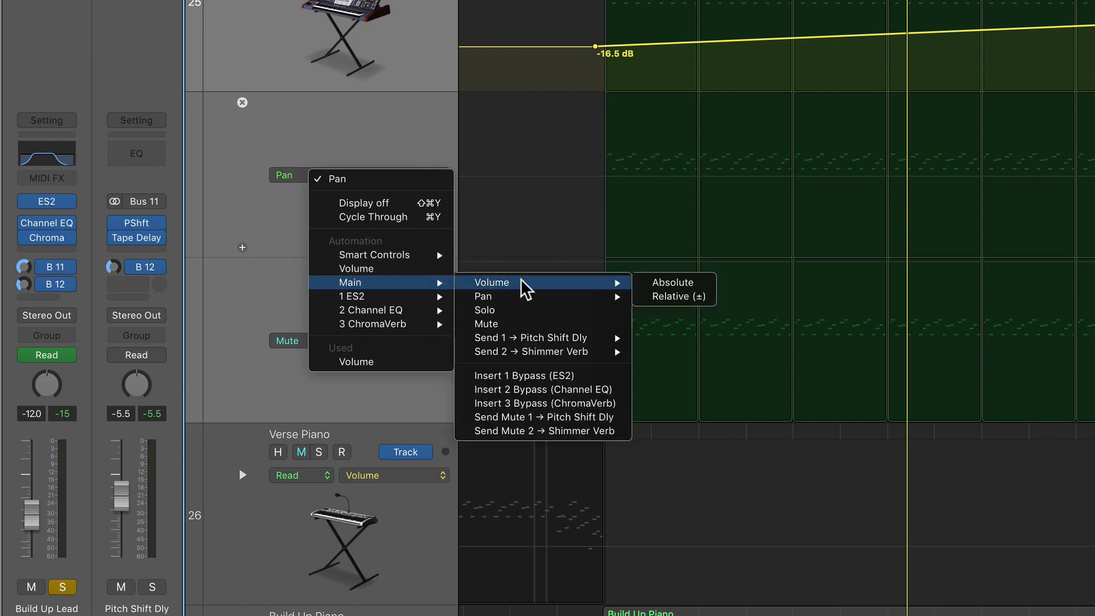
mouse_move(549, 338)
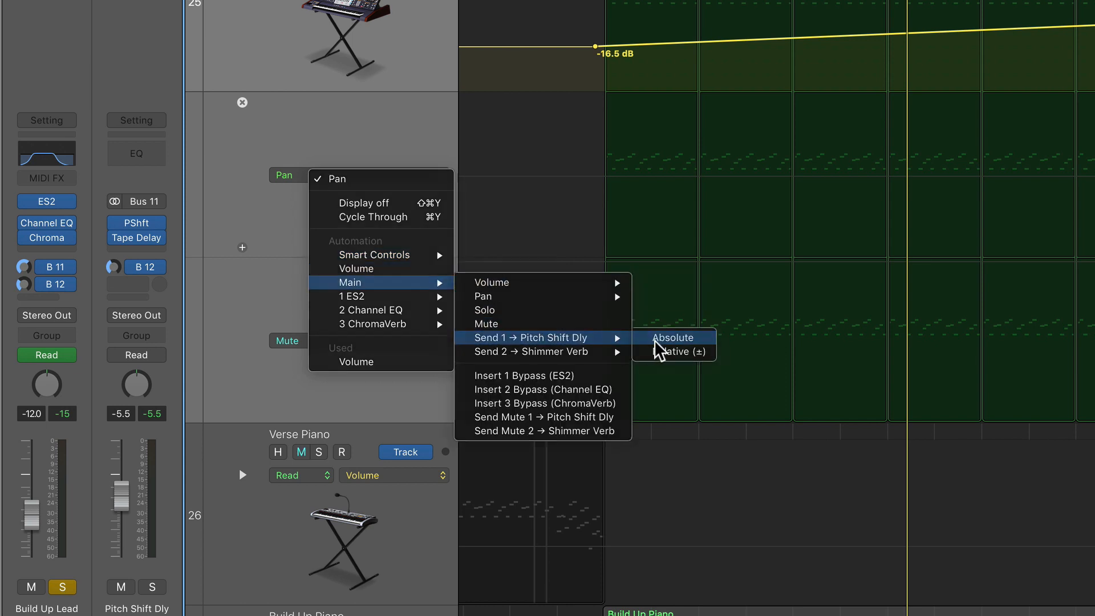
click(662, 339)
Step: Assign the second extra automation lane to absolute Send 2 → Shimmer Verb
click(359, 342)
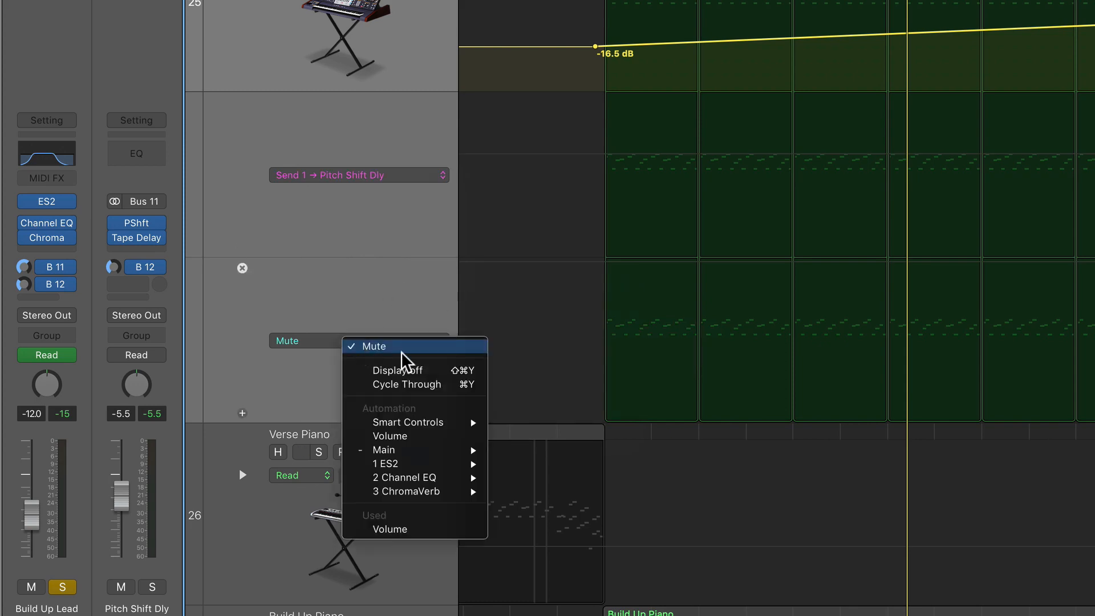
mouse_move(436, 451)
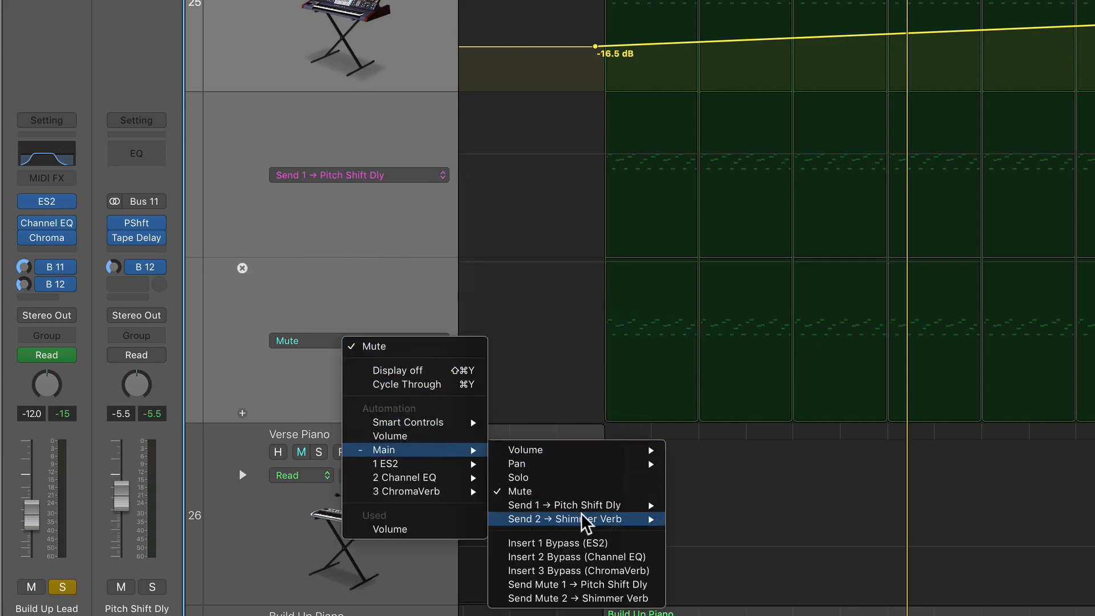
mouse_move(586, 520)
click(688, 519)
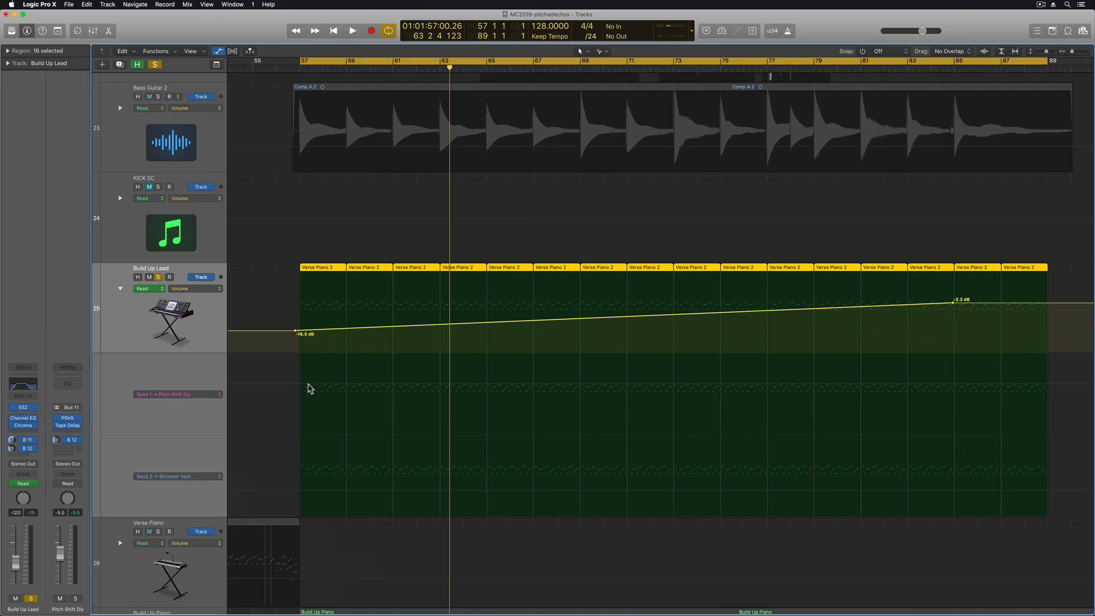
Step: Automate the Pitch Shift Dly send to rise from about -33 dB at bar 57 to -2.2 dB at bar 85
click(309, 387)
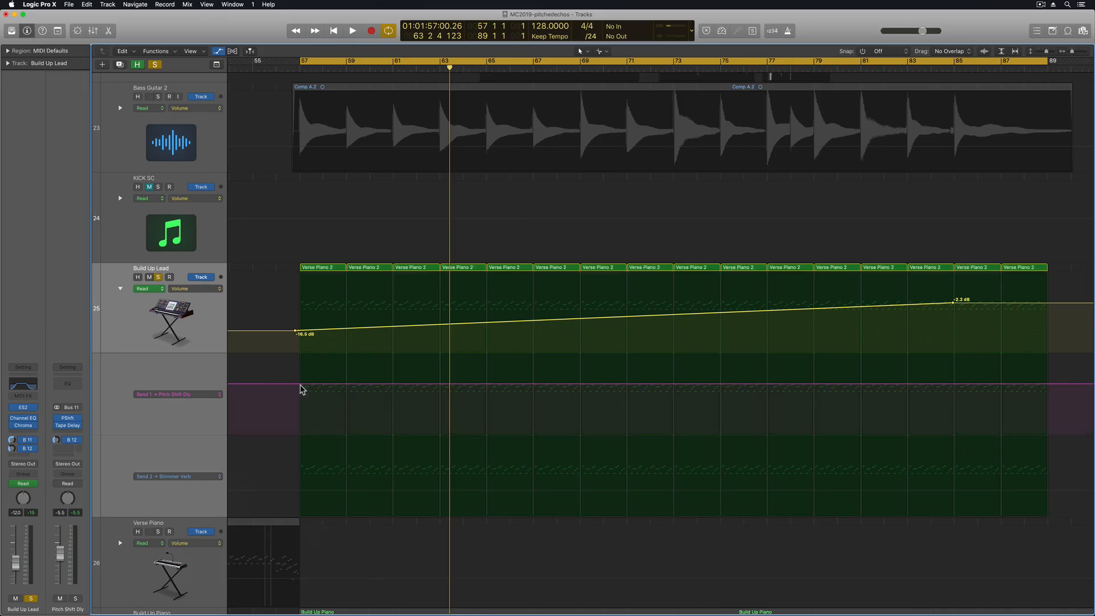
click(299, 384)
drag(284, 390, 286, 434)
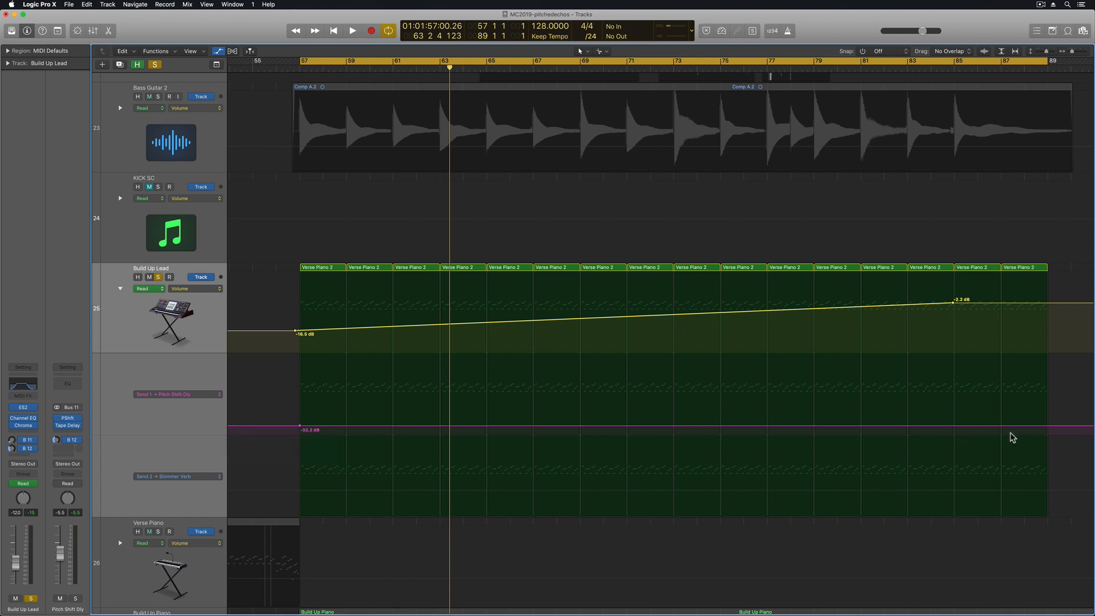
click(956, 426)
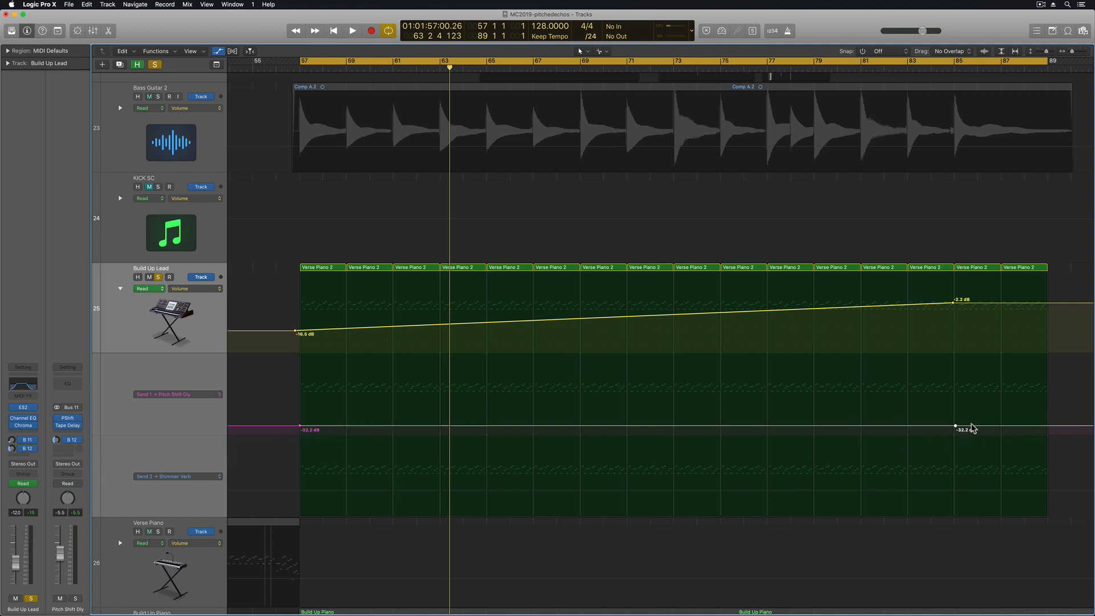
drag(957, 426, 973, 386)
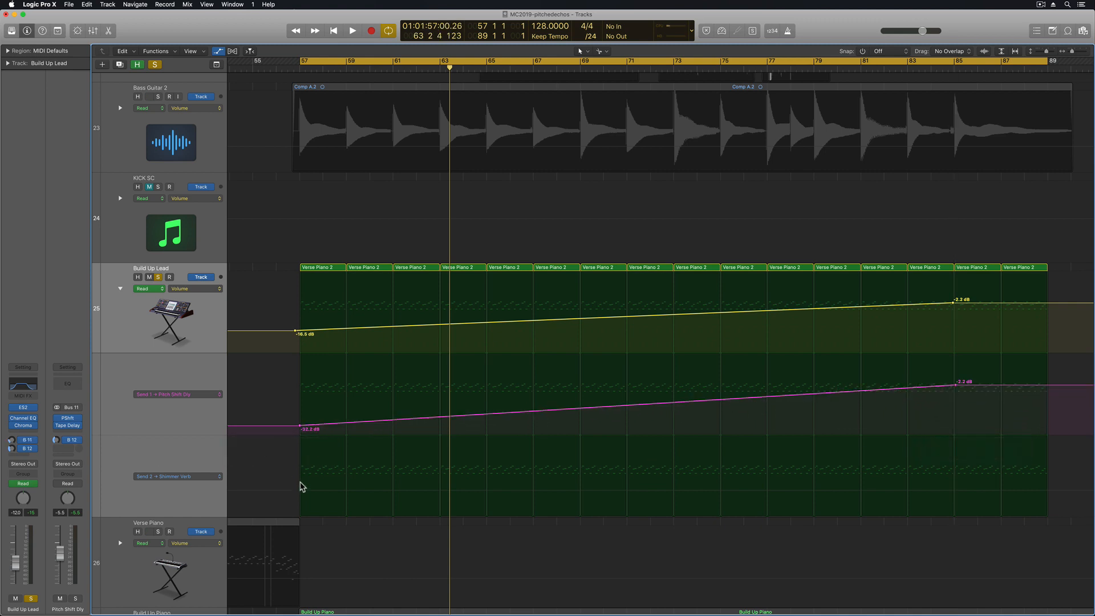
Step: Automate the Shimmer Verb send to rise from about -29.7 dB at bar 57 to -6.9 dB at bar 77
click(287, 493)
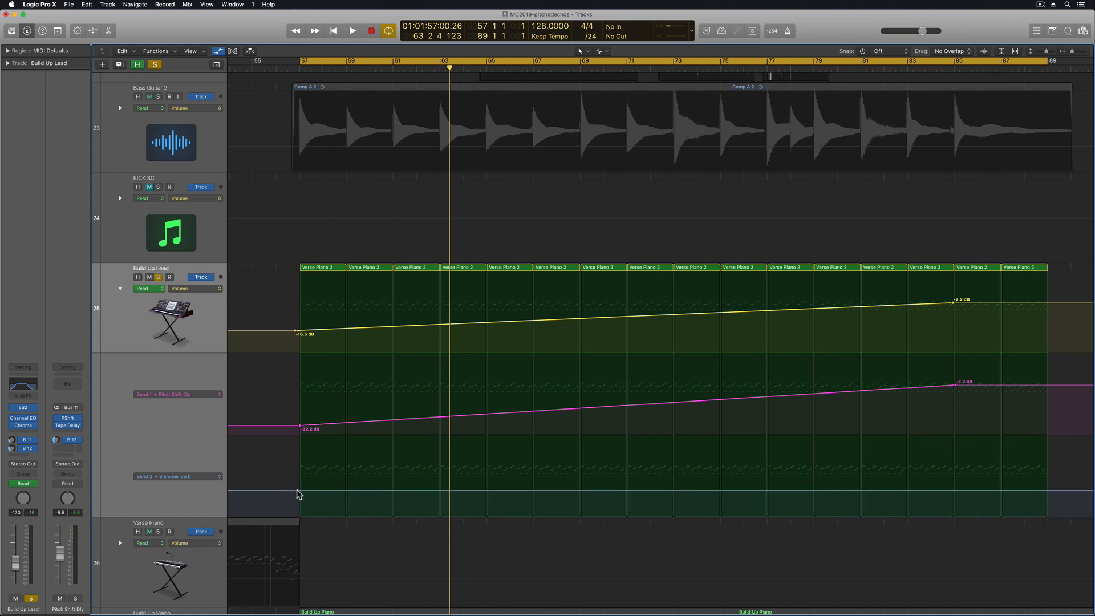
click(282, 490)
drag(280, 494, 281, 510)
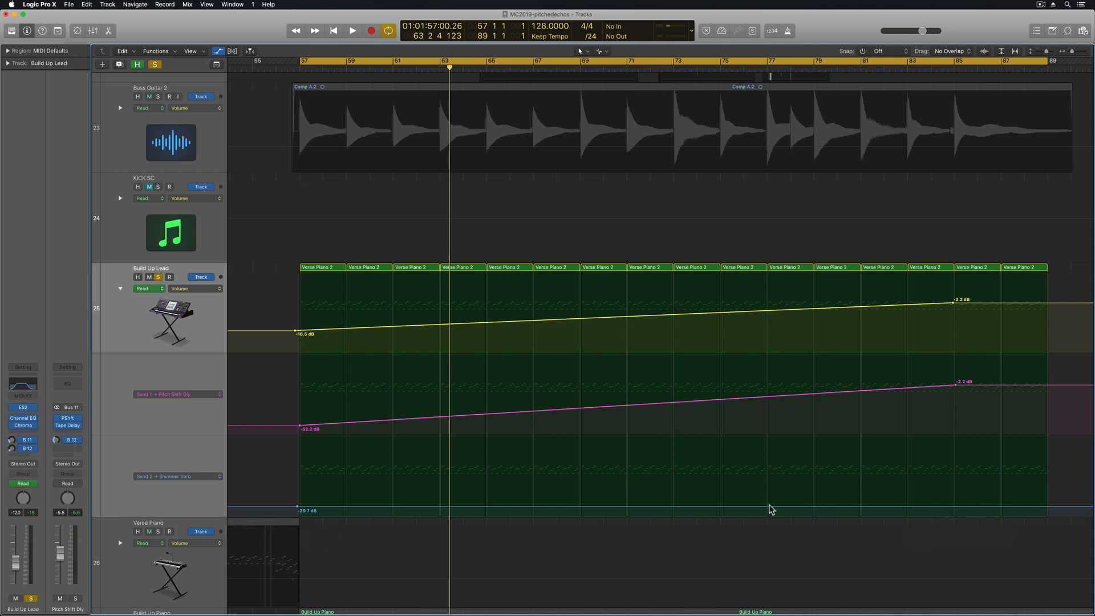
drag(768, 506, 767, 477)
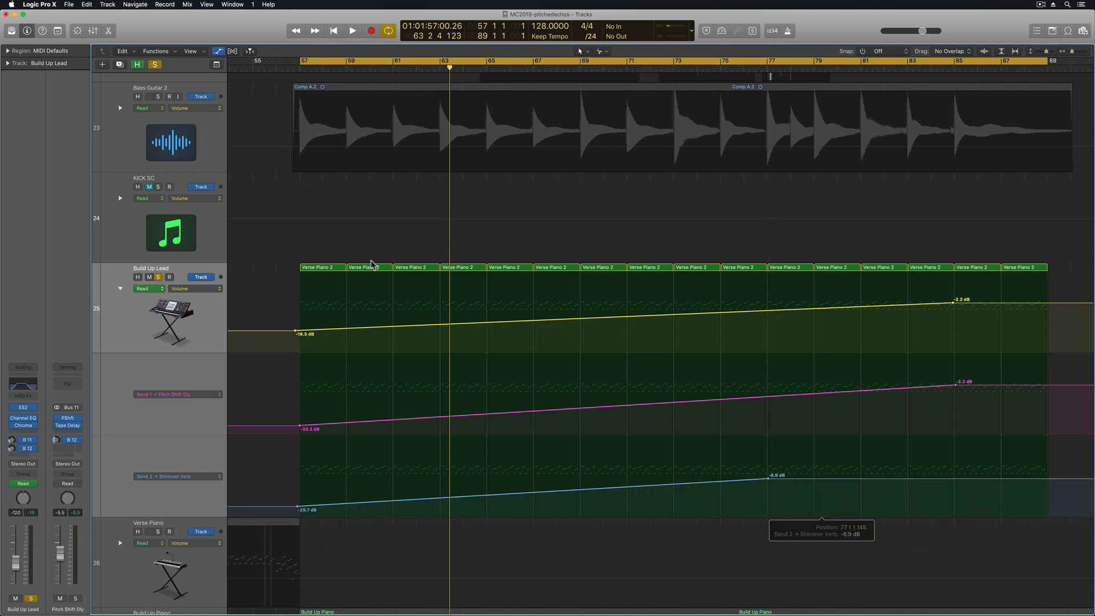
Step: Extend the cycle start to bar 56 and, during playback, reshape the Pitch Shift Dly send ramp to start at -∞ dB and peak near bar 80
key(space)
shift+click(276, 71)
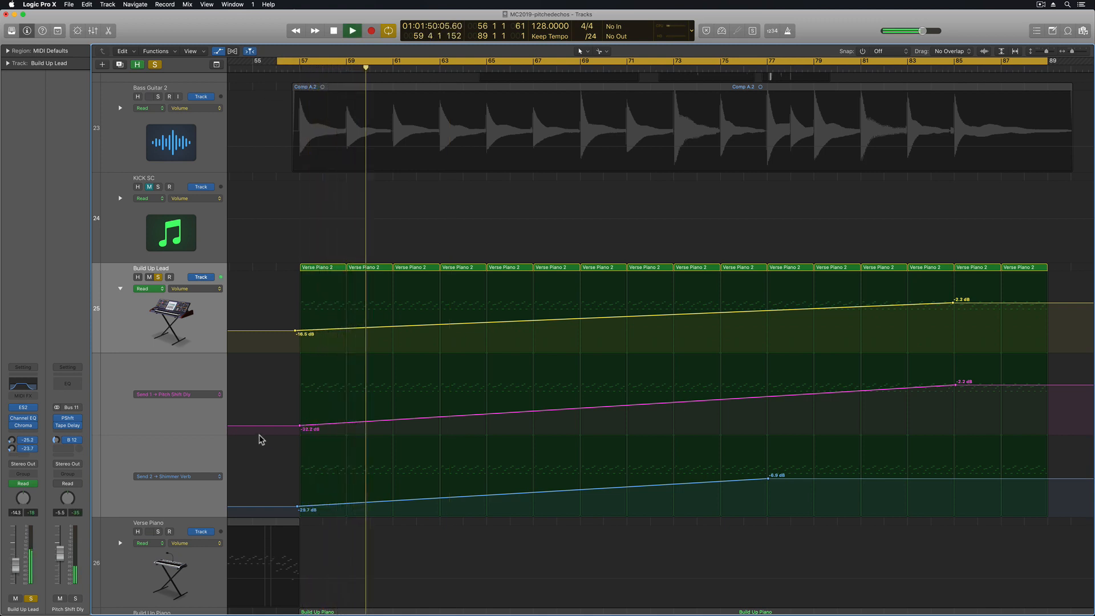
drag(266, 429, 268, 447)
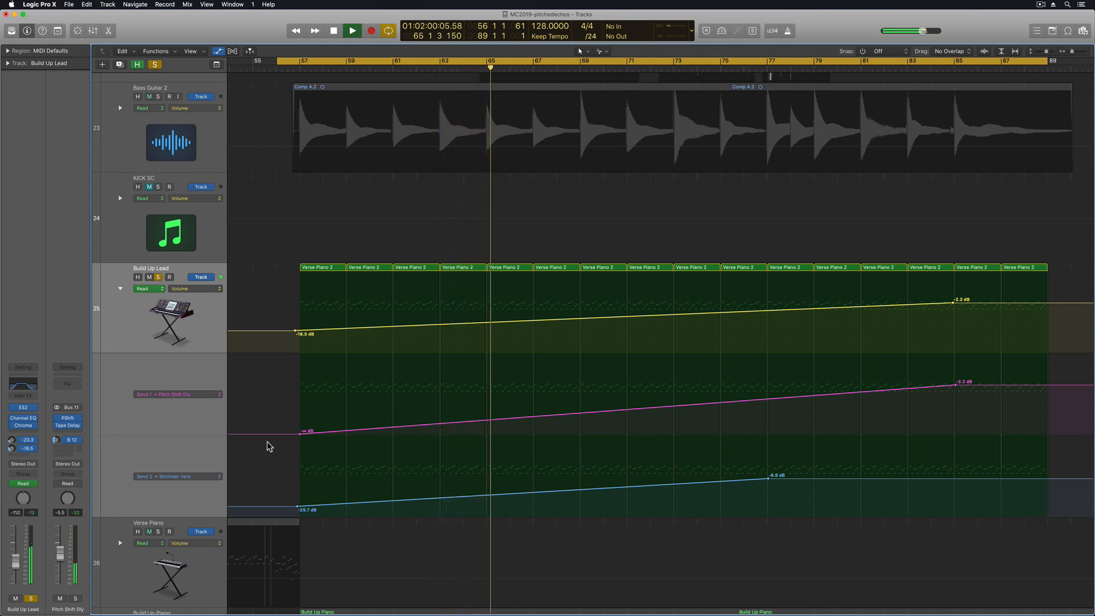
drag(955, 385, 850, 390)
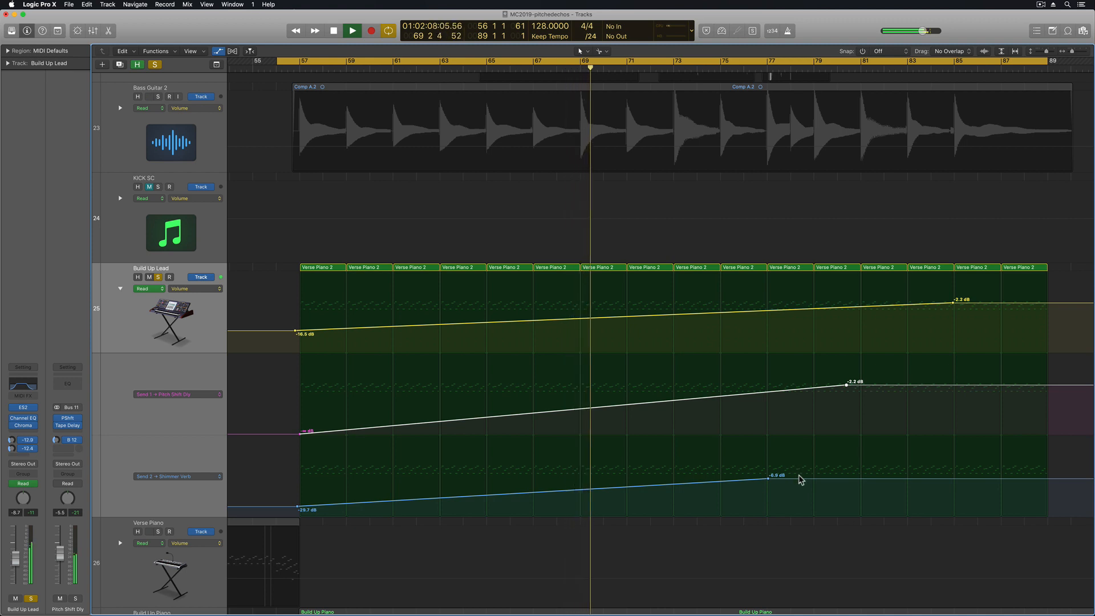
Step: Lower the peaks of the send automation to -9.8 dB for Shimmer Verb and -3.2 dB for Pitch Shift Dly
drag(801, 480, 795, 485)
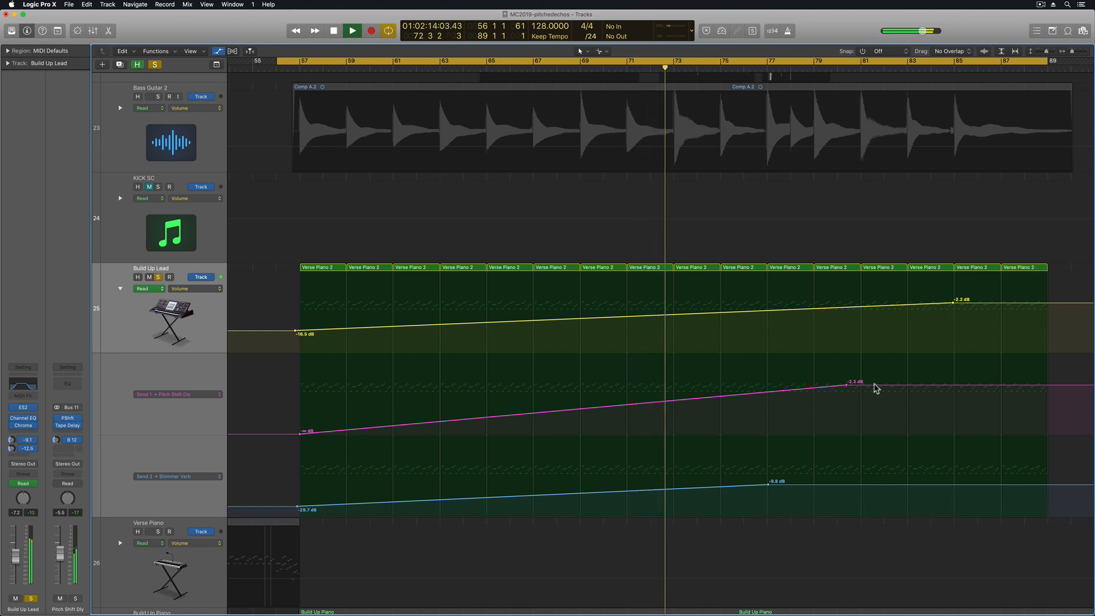
drag(875, 386, 873, 388)
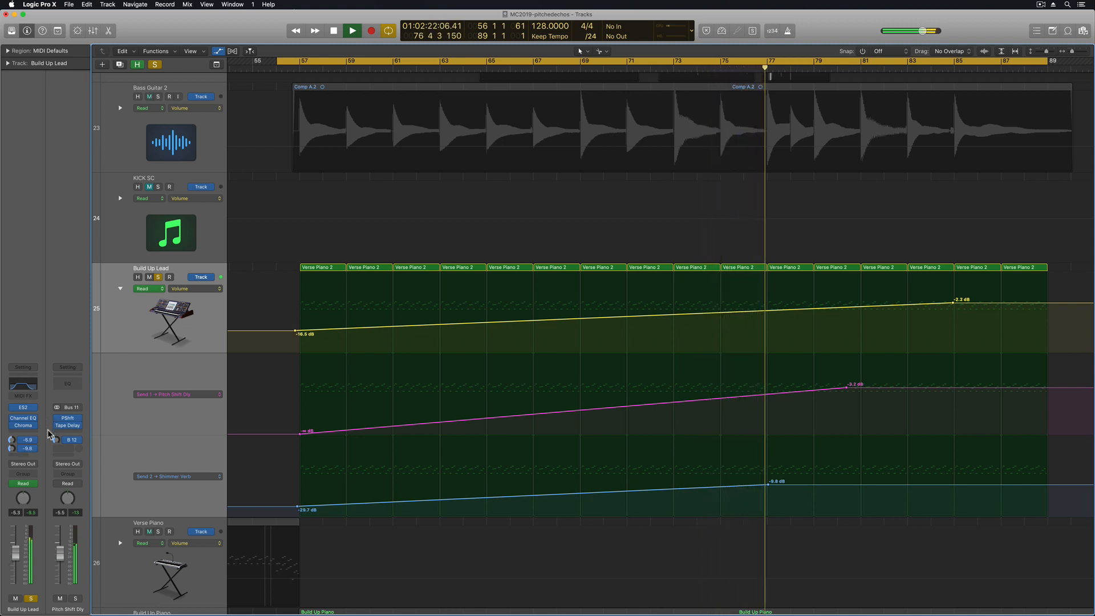
Step: On the Pitch Shift Dly aux, set the Tape Delay's High Cut to 820 Hz and Spread to 71, and adjust its Shimmer Verb send
click(67, 422)
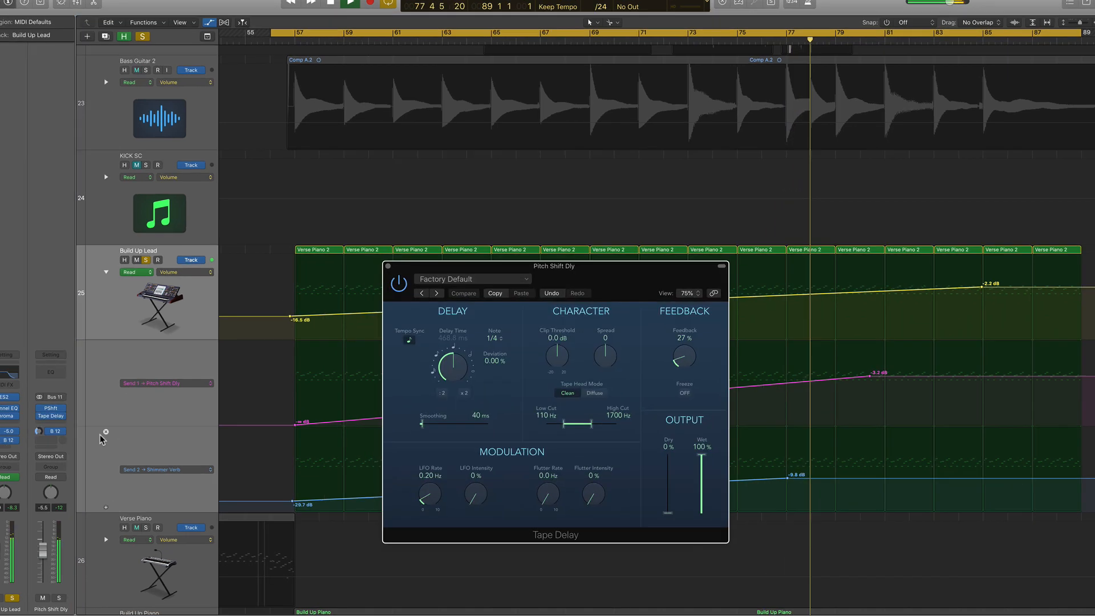
drag(591, 424, 582, 434)
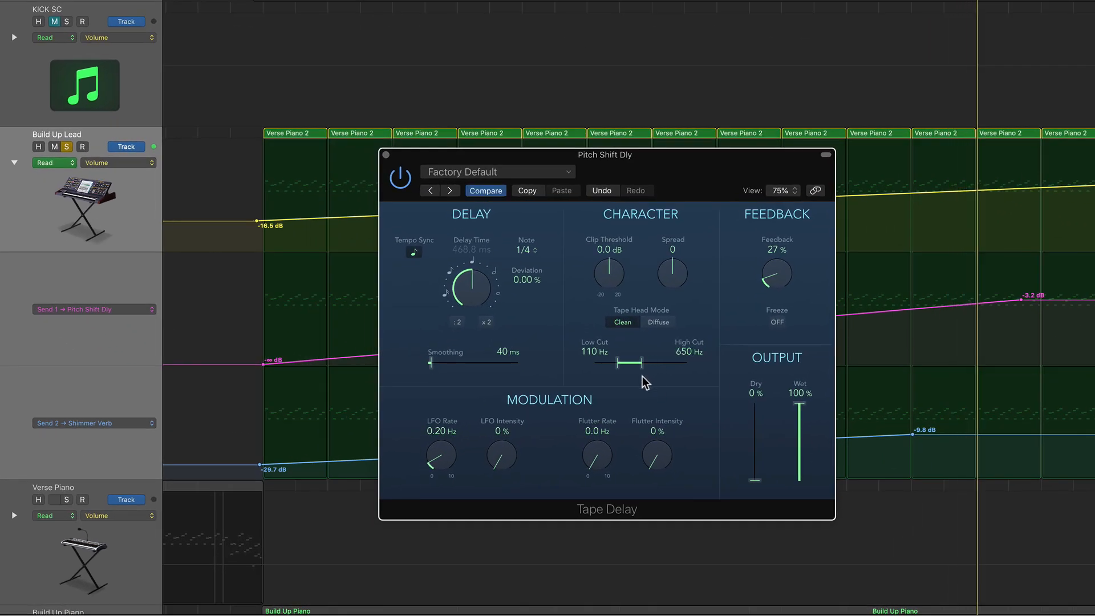
drag(642, 377, 645, 378)
drag(664, 282, 701, 220)
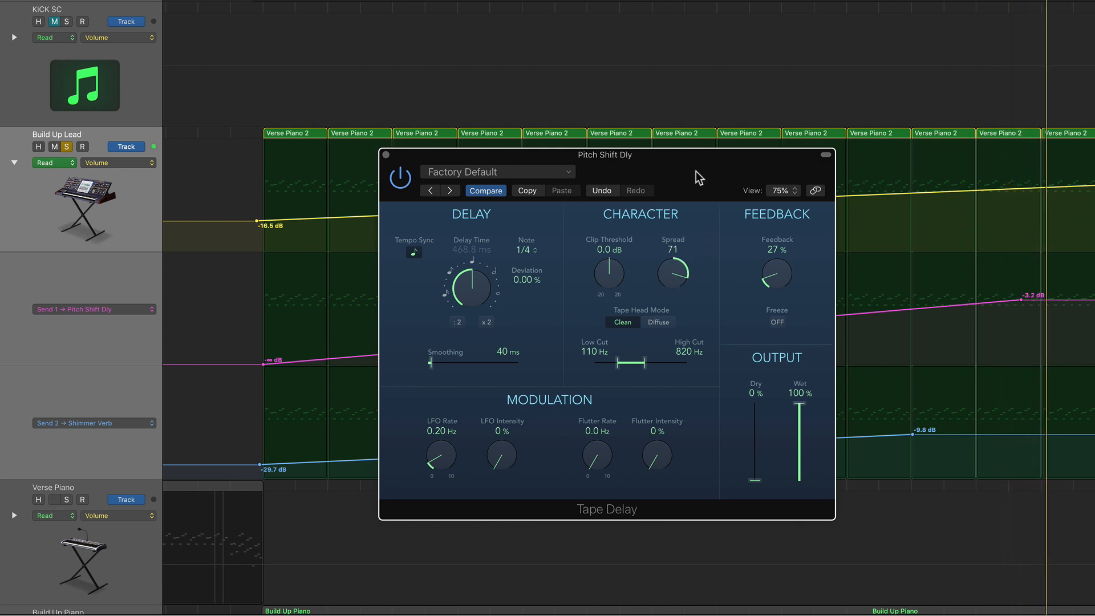
drag(699, 178, 678, 99)
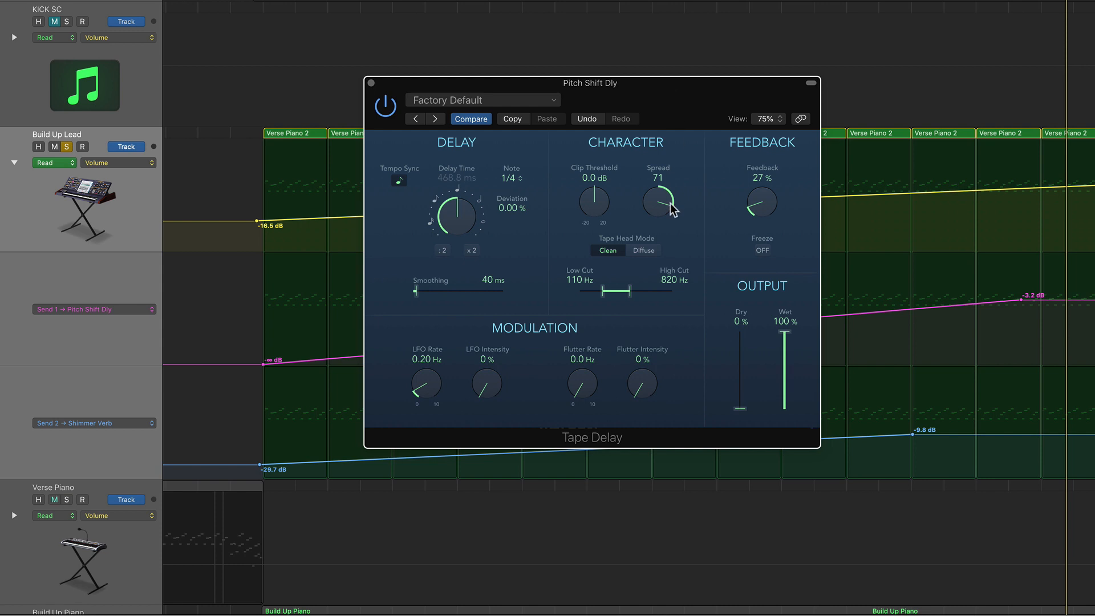
mouse_move(634, 292)
mouse_down()
mouse_move(676, 292)
mouse_move(630, 302)
mouse_up()
drag(662, 234, 653, 270)
click(652, 252)
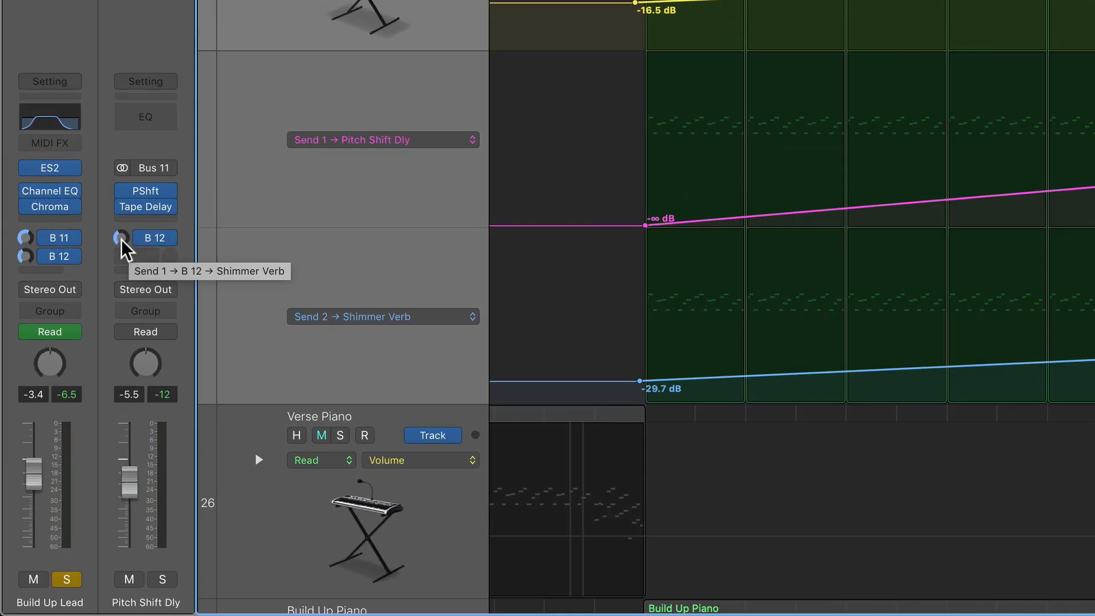
drag(118, 237, 140, 237)
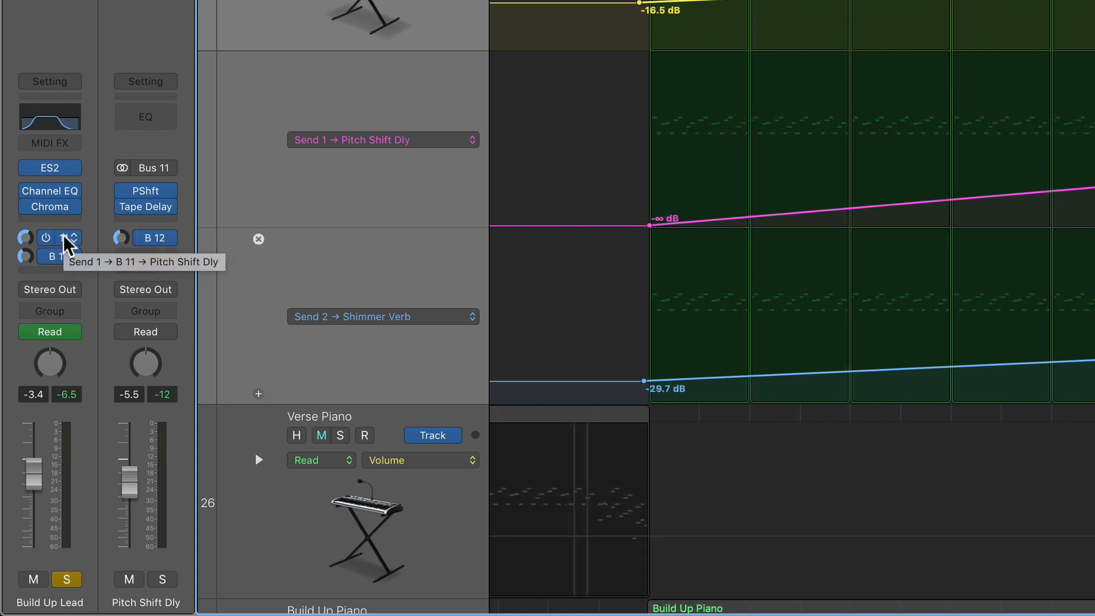
Step: Add a pre-fader send from the Shimmer Verb aux to Bus 11 (Pitch Shift Dly) and raise its level during playback
click(65, 256)
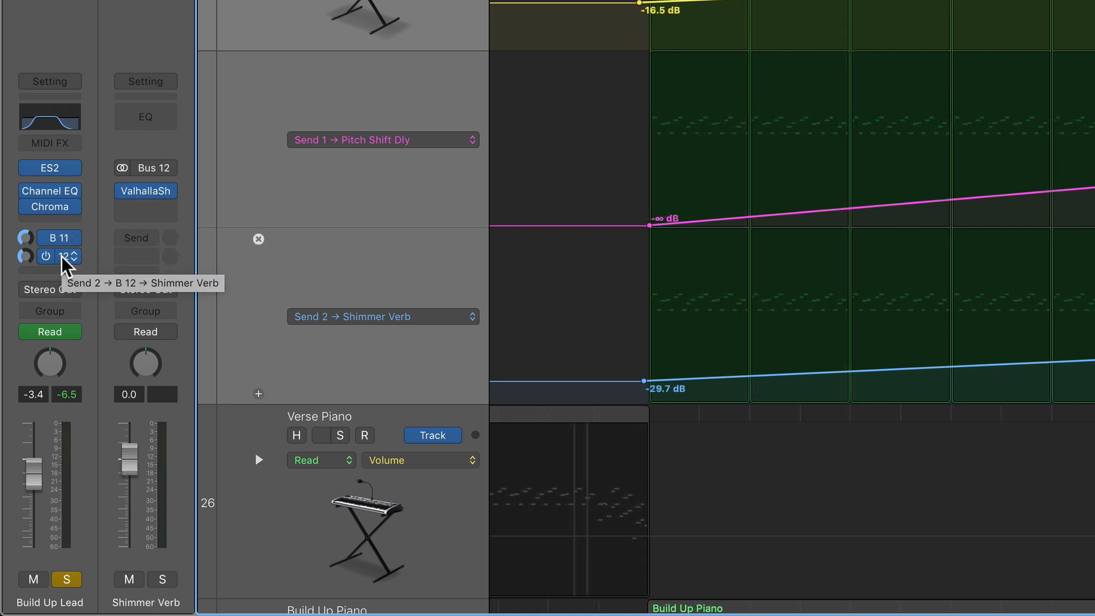
click(150, 238)
mouse_move(166, 344)
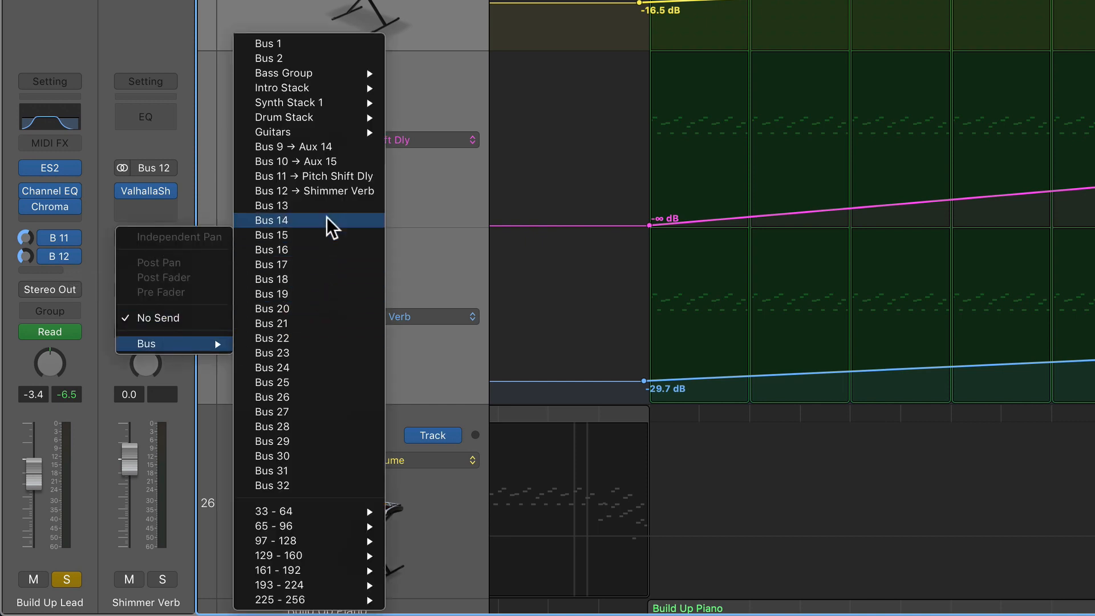
click(320, 176)
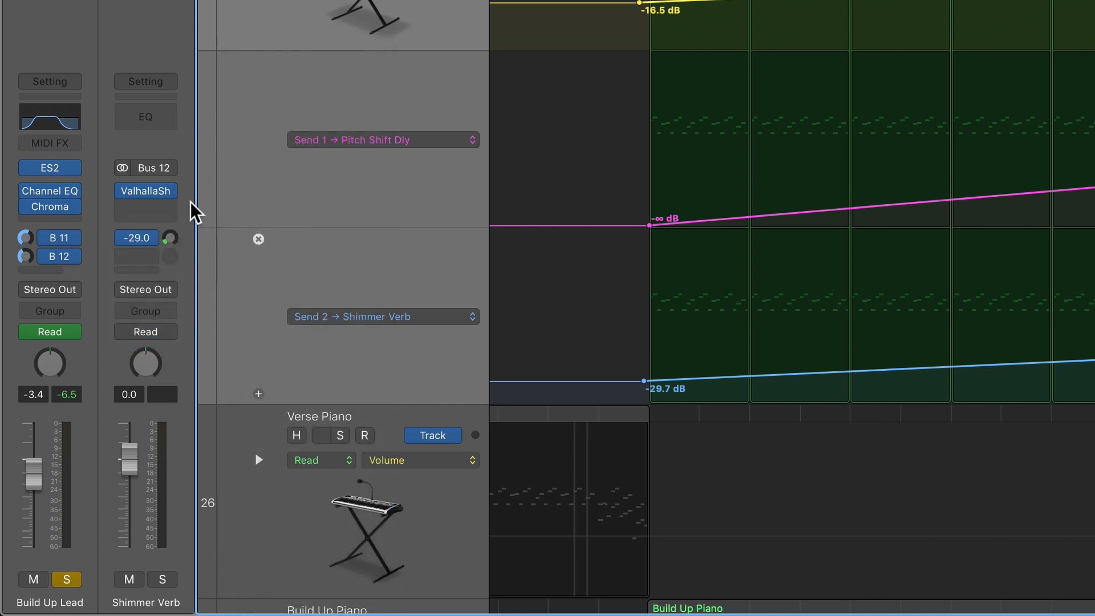
click(154, 241)
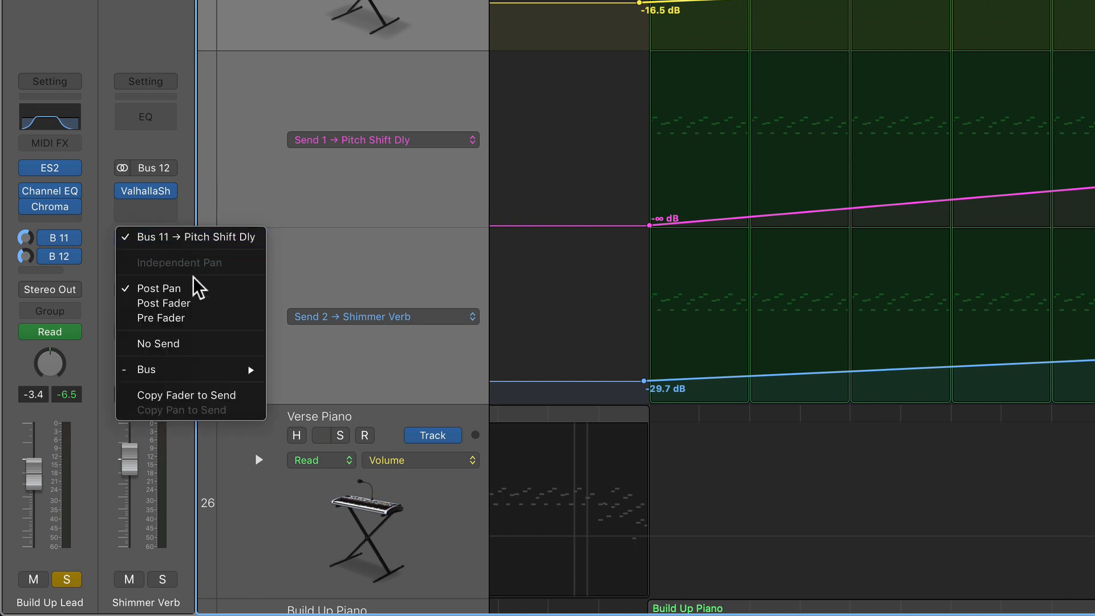
mouse_move(195, 369)
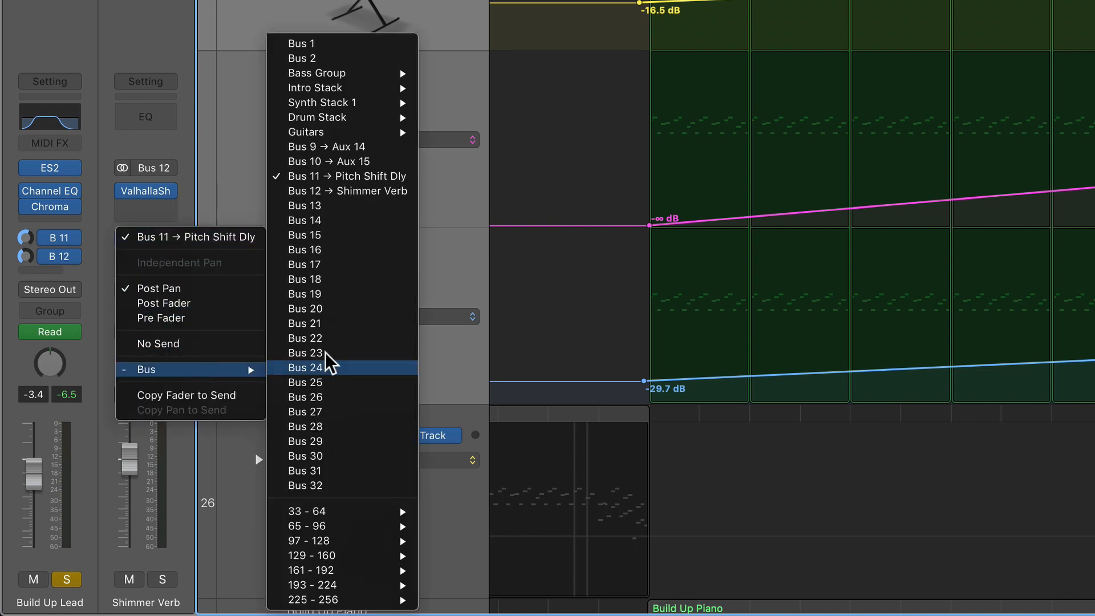
click(217, 176)
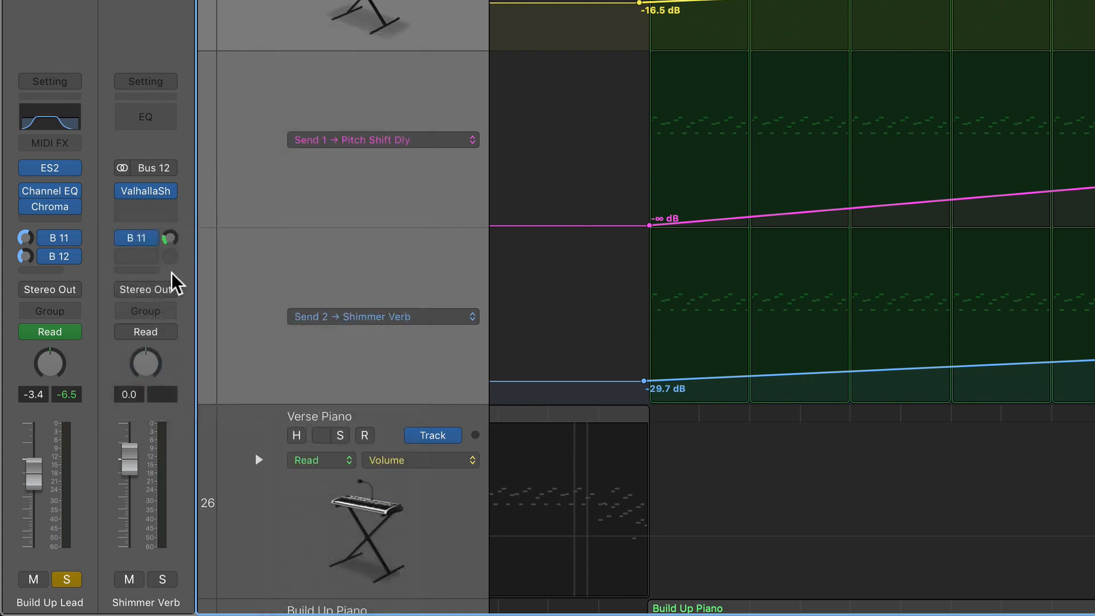
click(157, 243)
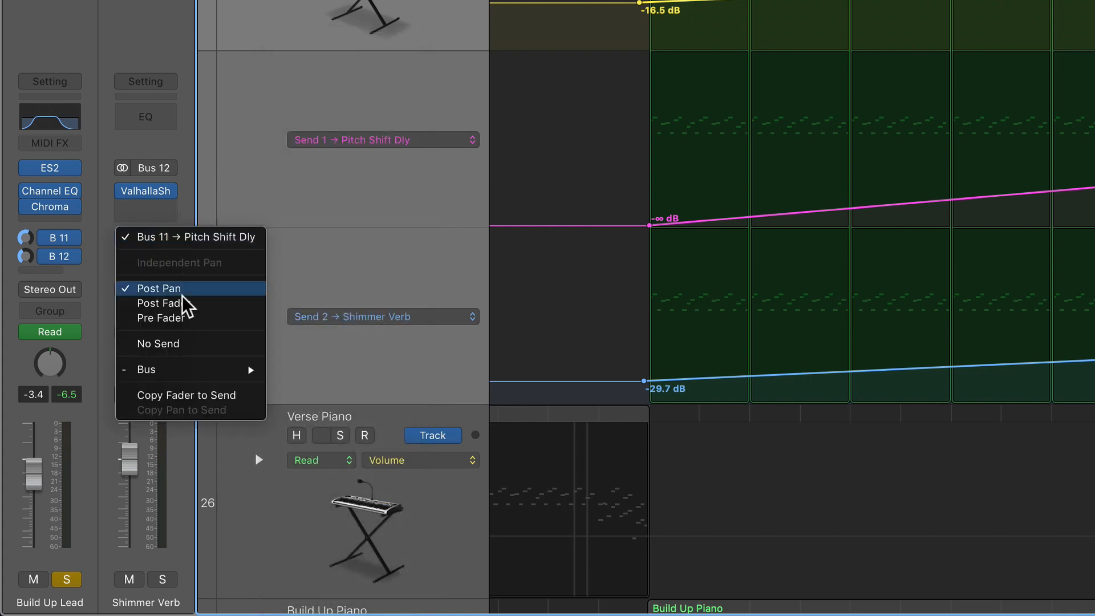
click(147, 320)
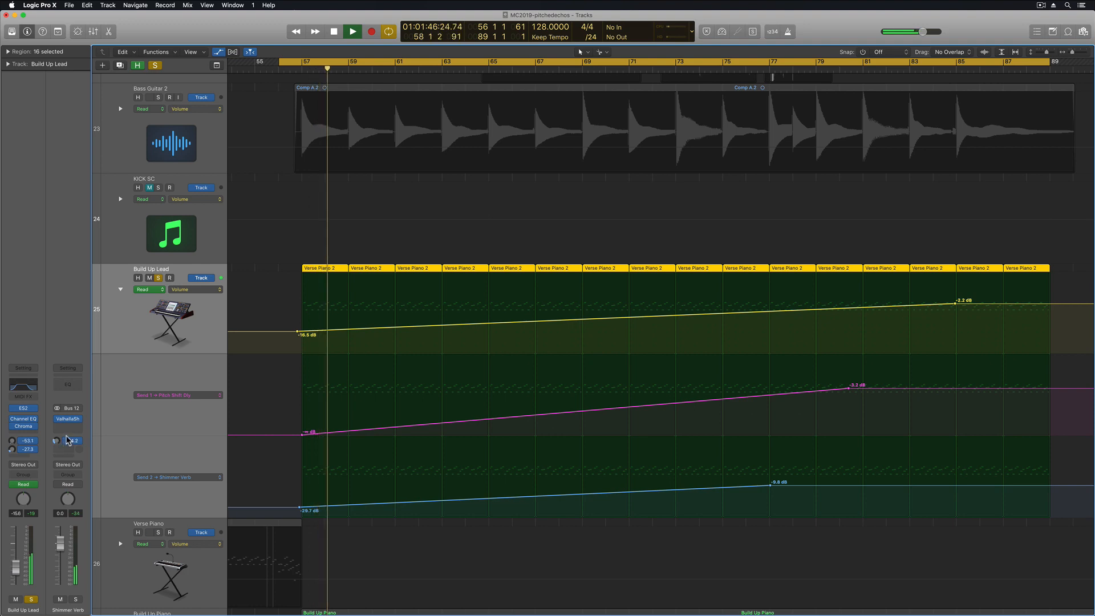
drag(66, 443, 83, 396)
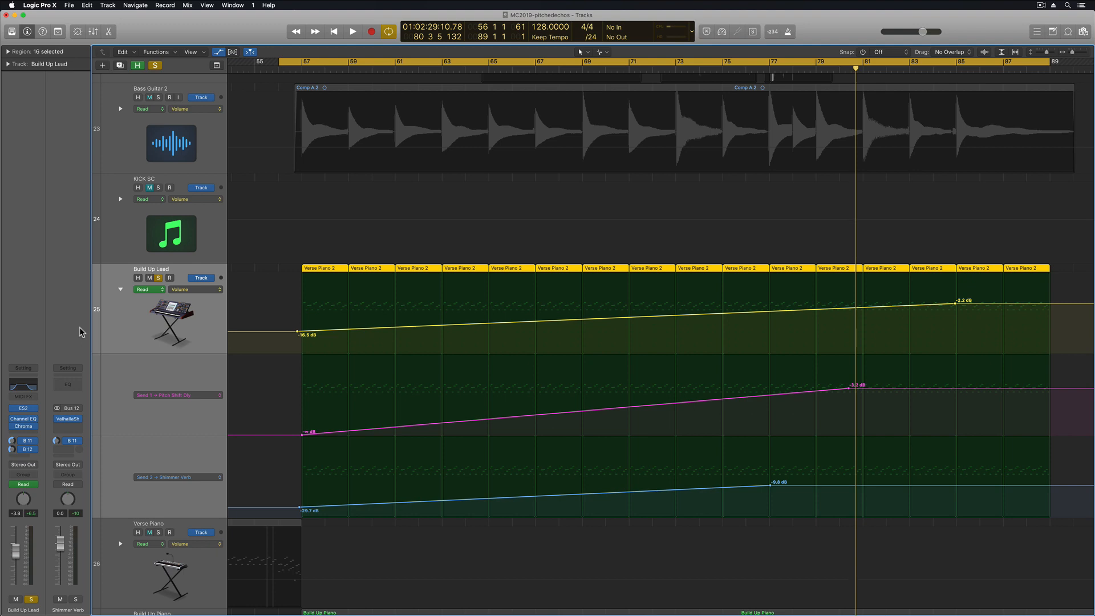
Step: Play the build-up in the full mix with Build Up Lead unsoloed and its automation lanes collapsed, and turn off cycle mode
key(a)
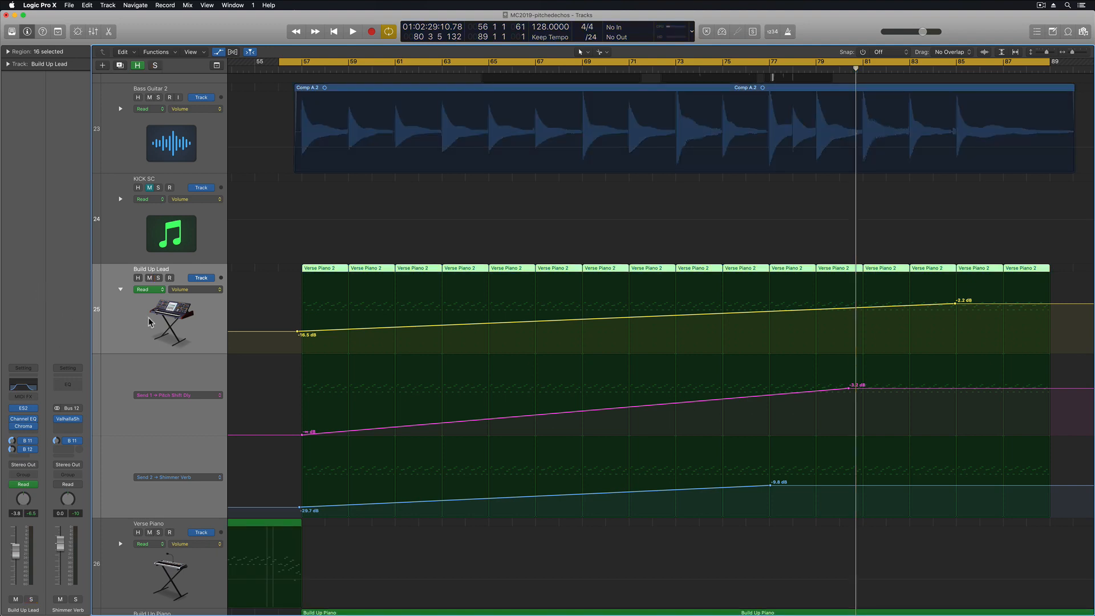
key(a)
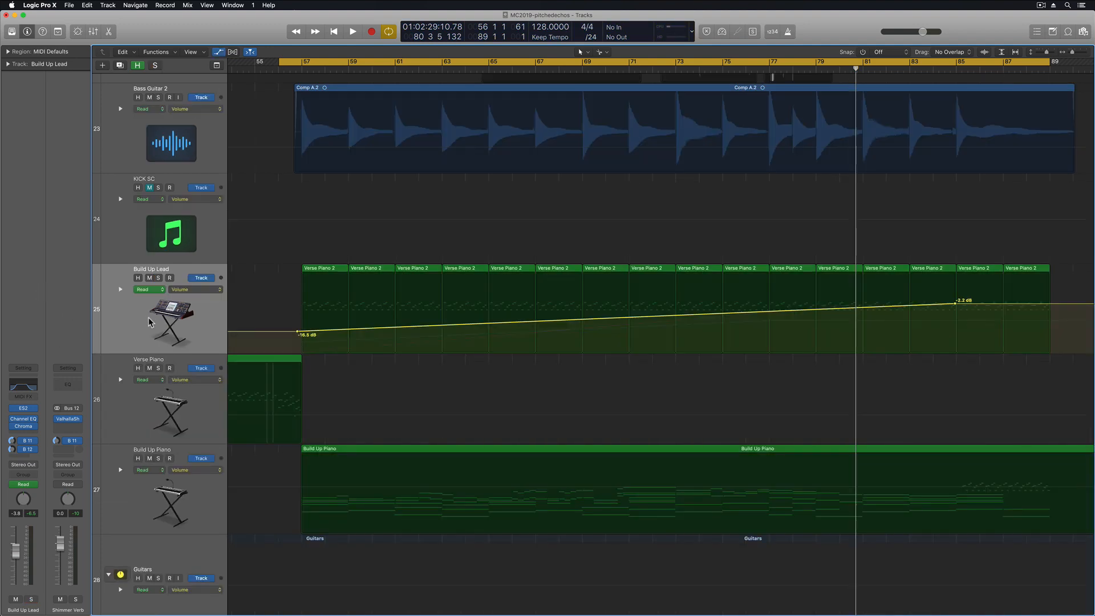
key(space)
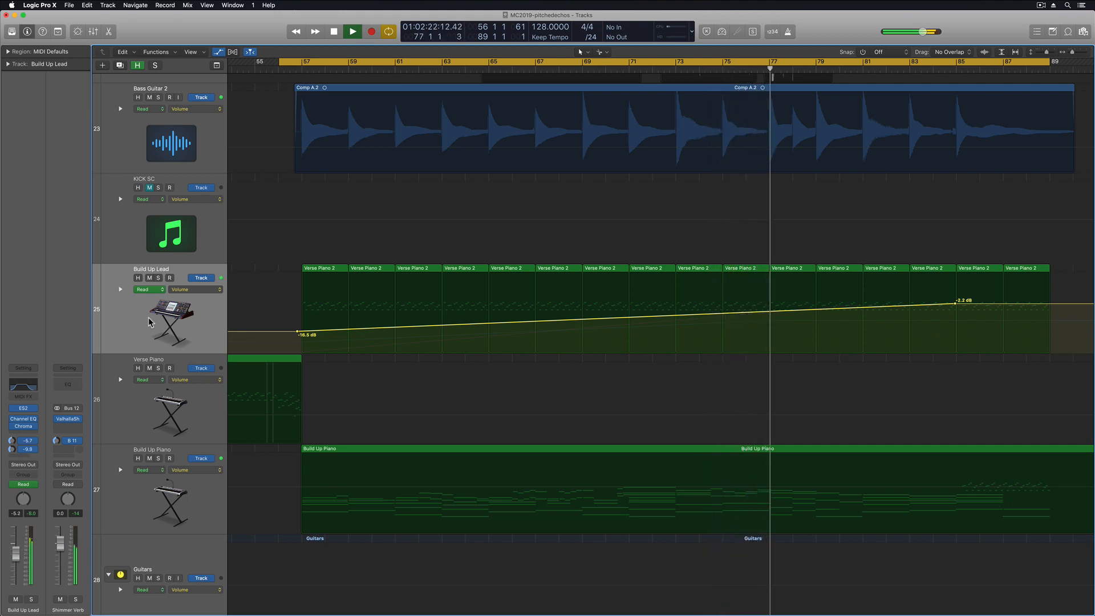
key(c)
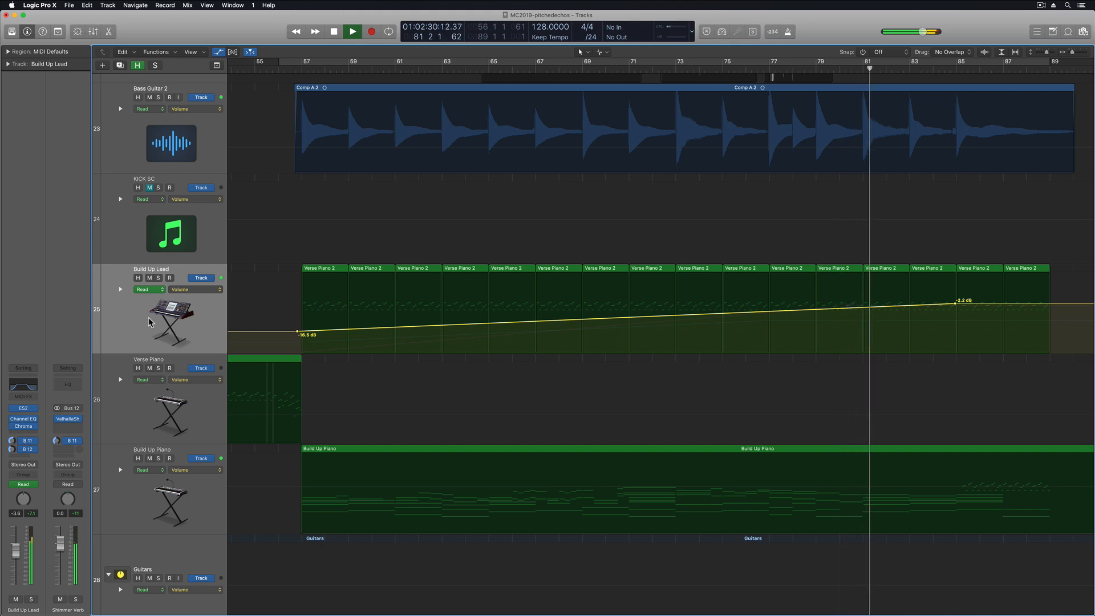
key(space)
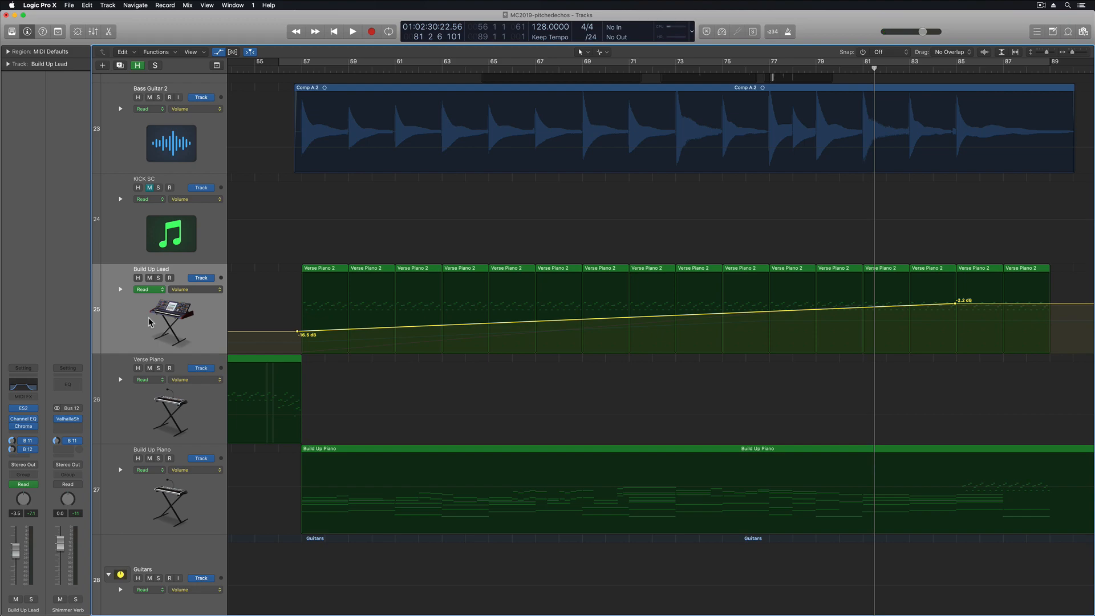
Step: Hide the automation and create arrangement tracks for the Pitch Shift Dly and Shimmer Verb auxes from the mixer
key(a)
key(x)
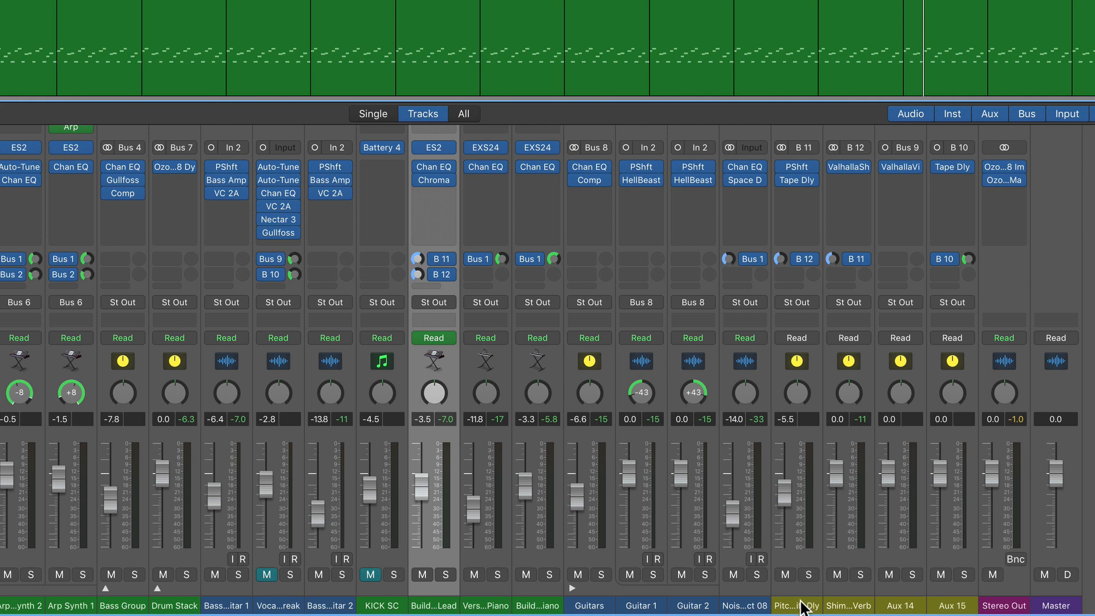
drag(802, 608, 842, 609)
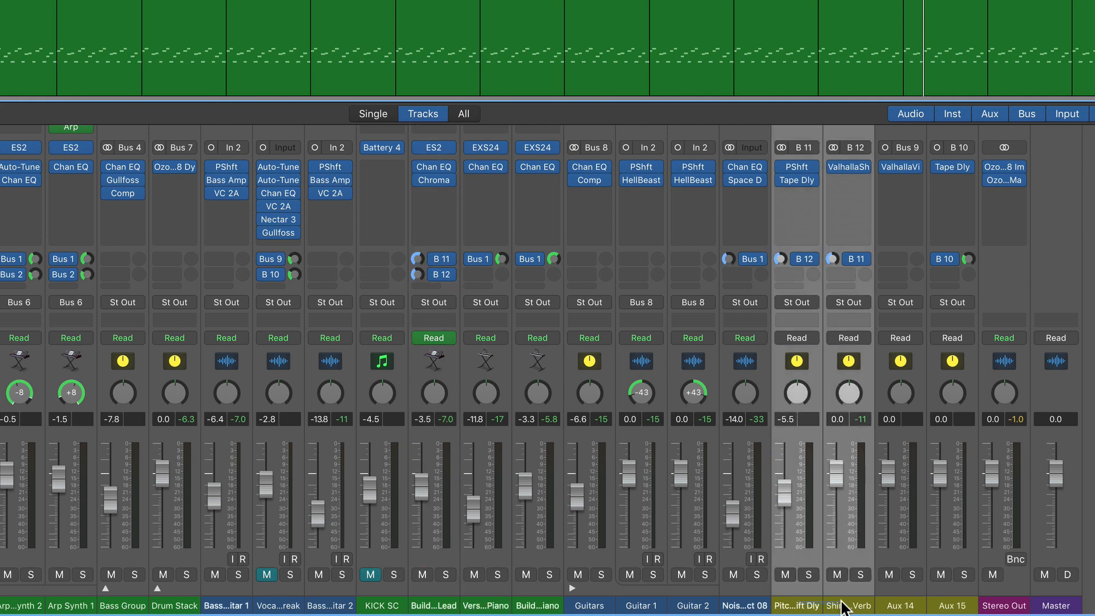
right_click(791, 249)
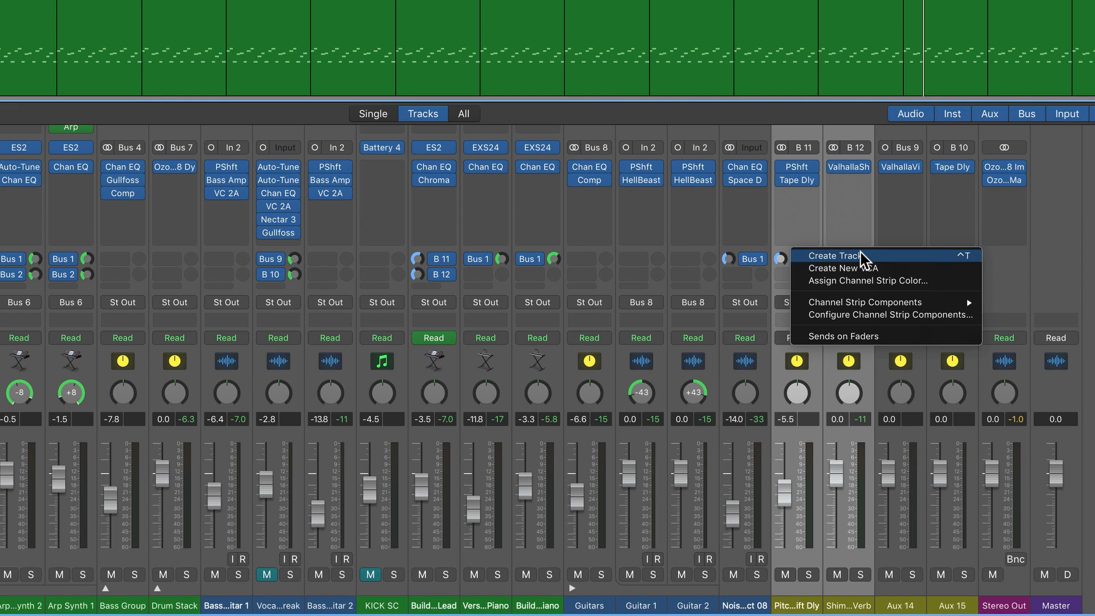
click(857, 261)
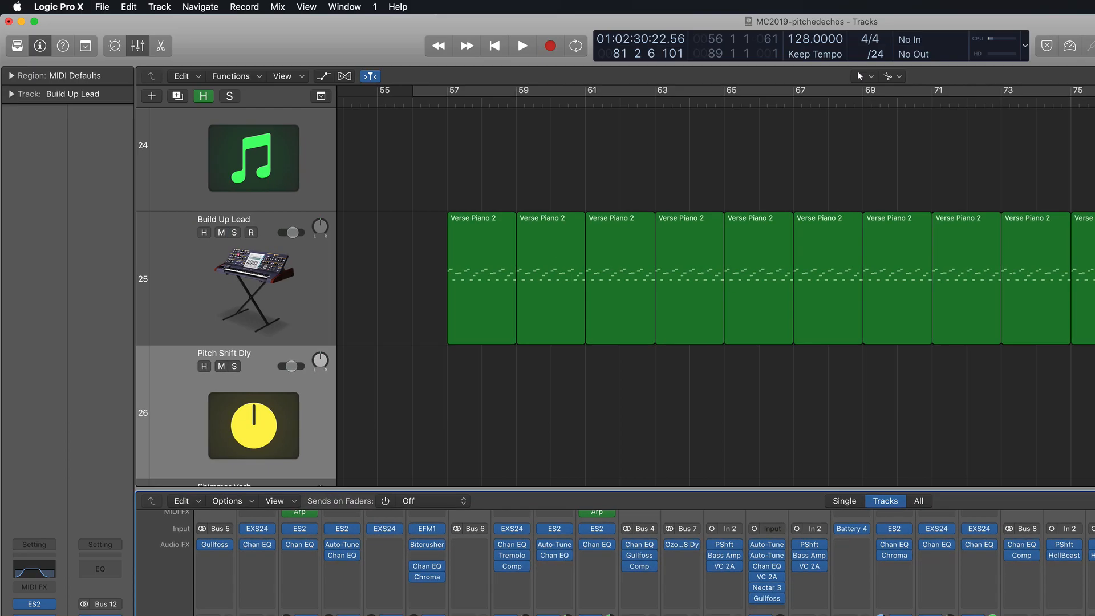
key(x)
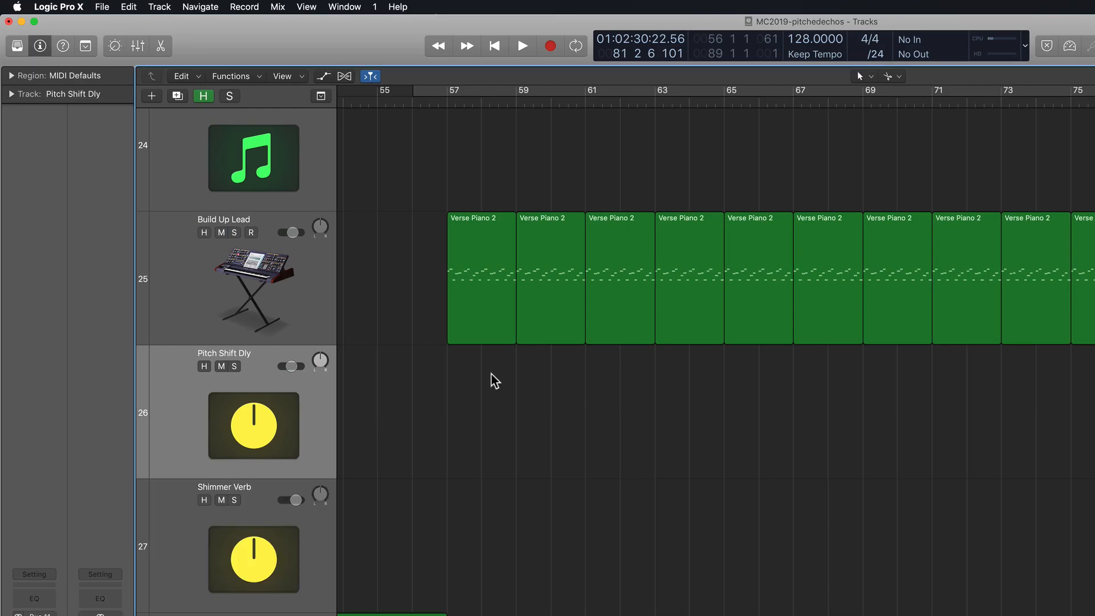
Step: Group the Build Up Lead, Pitch Shift Dly and Shimmer Verb tracks into a Summing Stack
click(271, 265)
shift+click(280, 523)
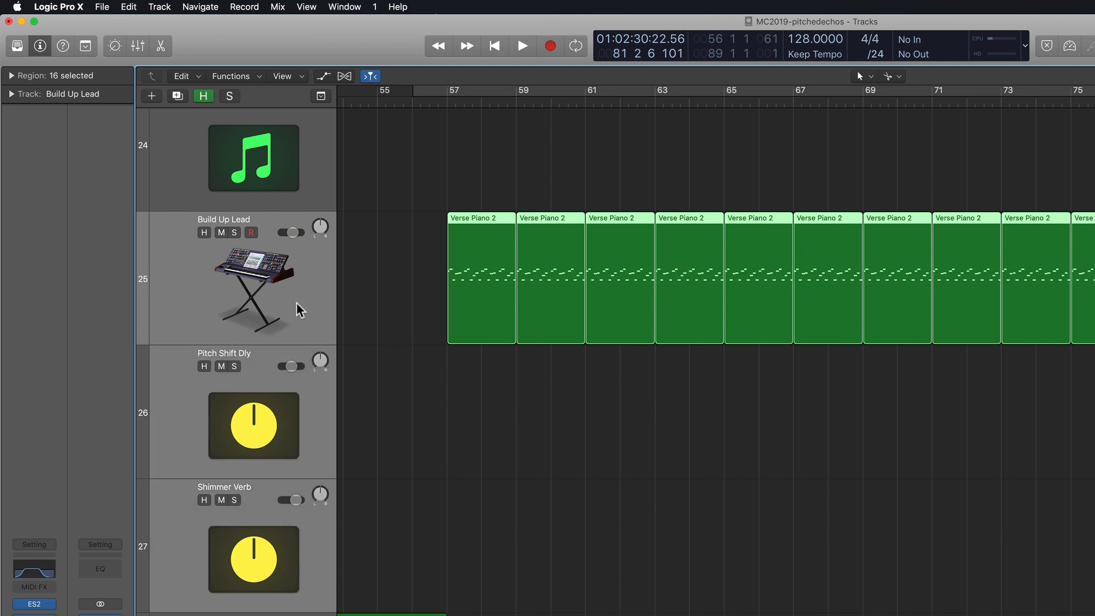
click(342, 302)
click(303, 290)
shift+click(257, 568)
click(159, 6)
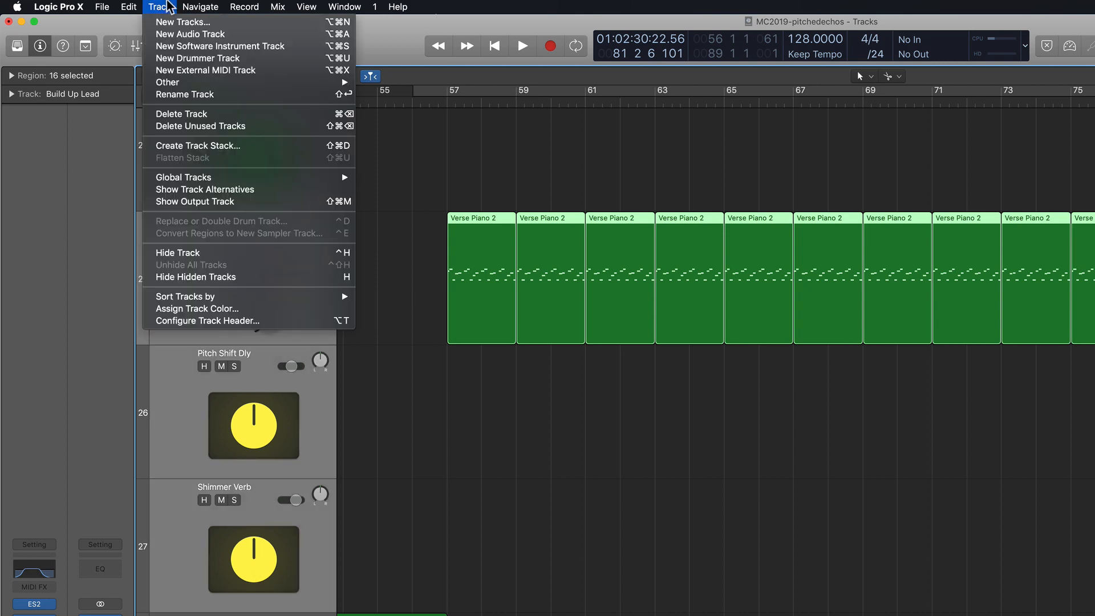
click(257, 146)
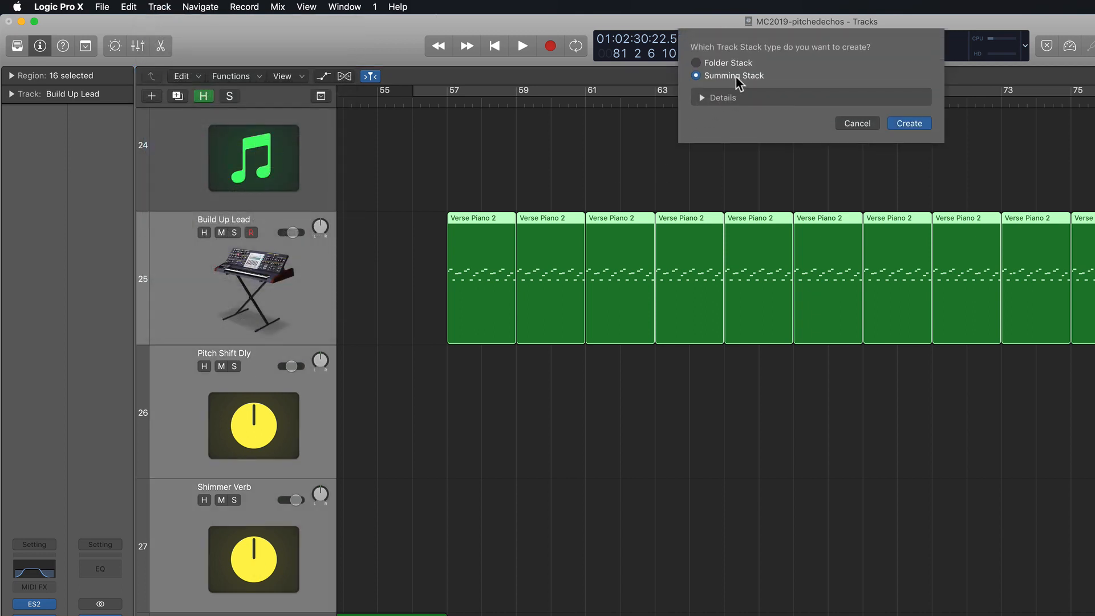
click(911, 124)
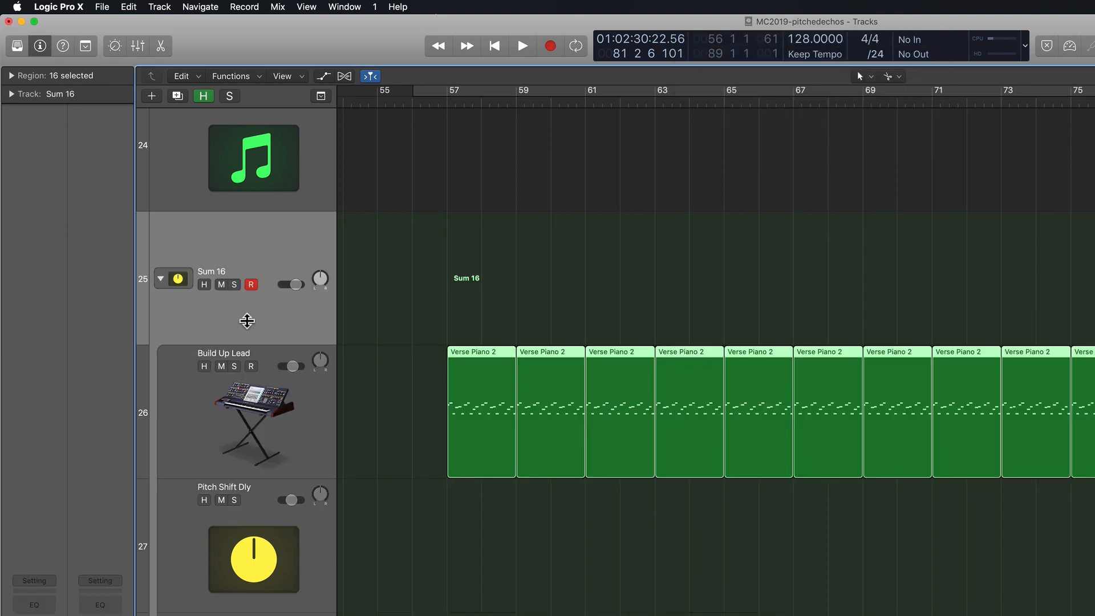
Step: Rename the new summing stack Ambient Lead, collapse it and disarm its recording
click(222, 275)
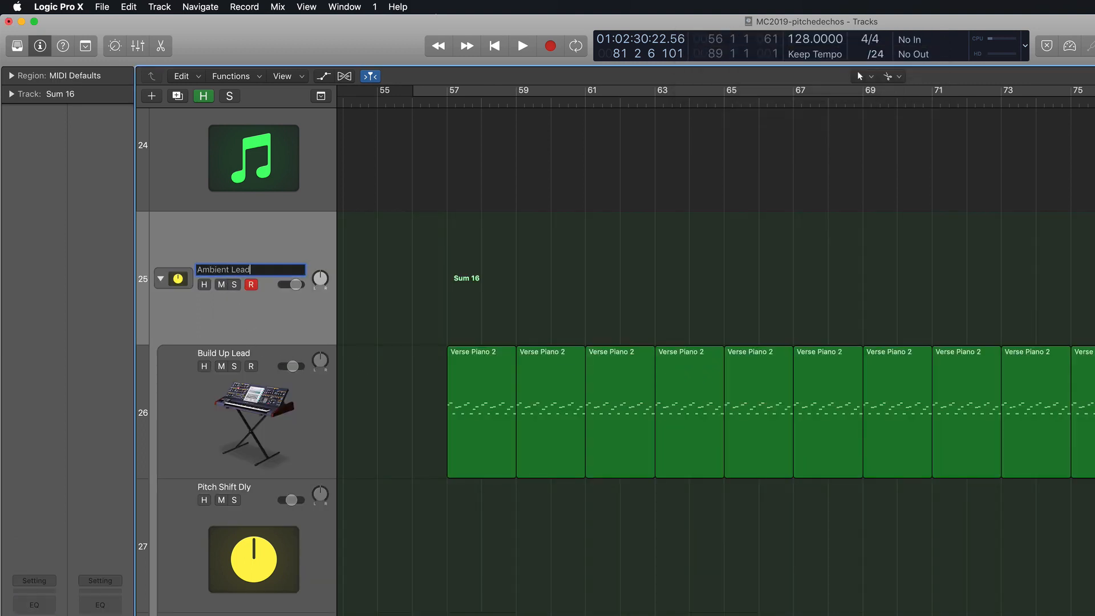
text(Ambient Lead)
key(Return)
click(160, 279)
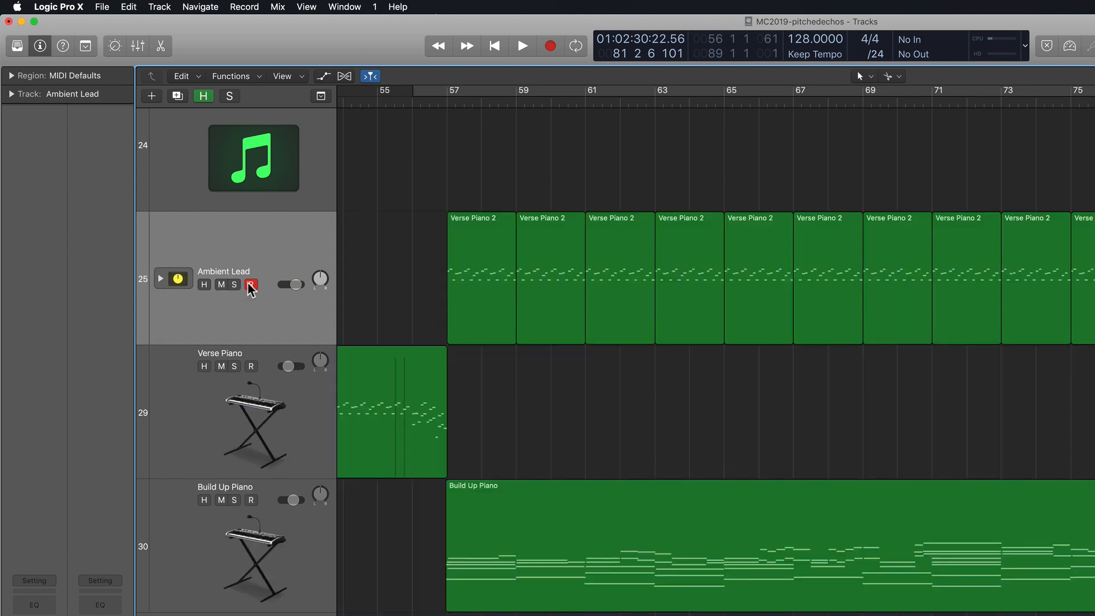
click(258, 274)
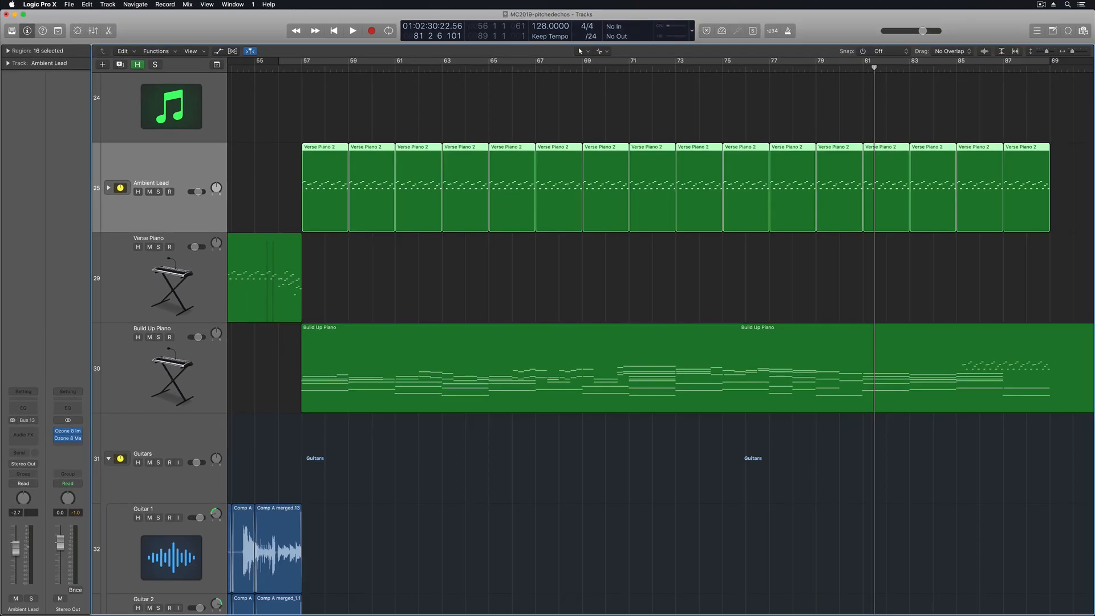
Step: Play the song from bar 75 to audition the Ambient Lead stack in the mix
click(723, 65)
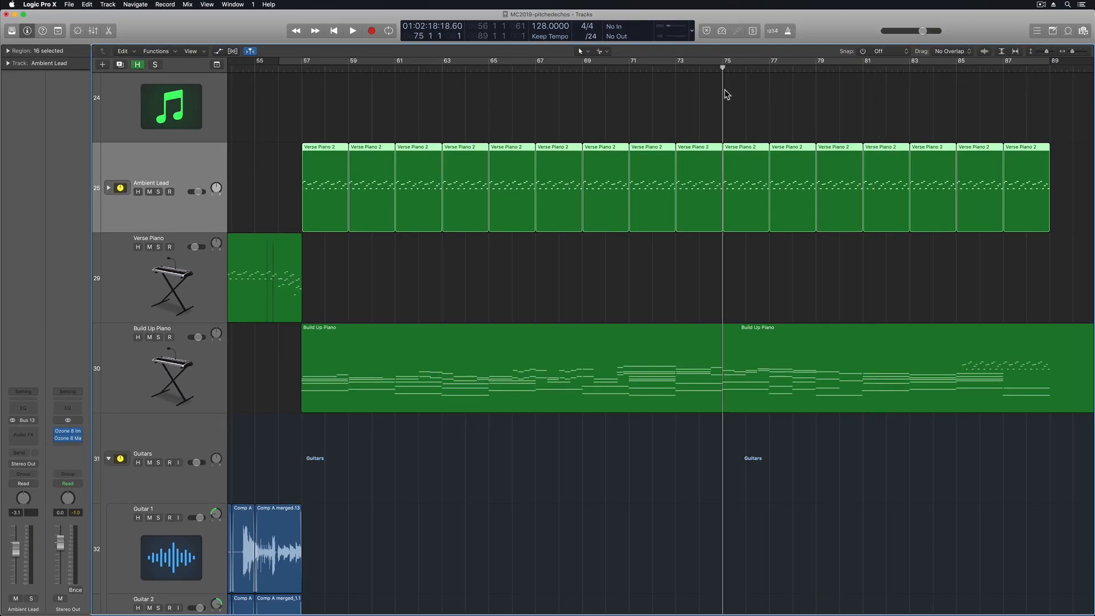
key(space)
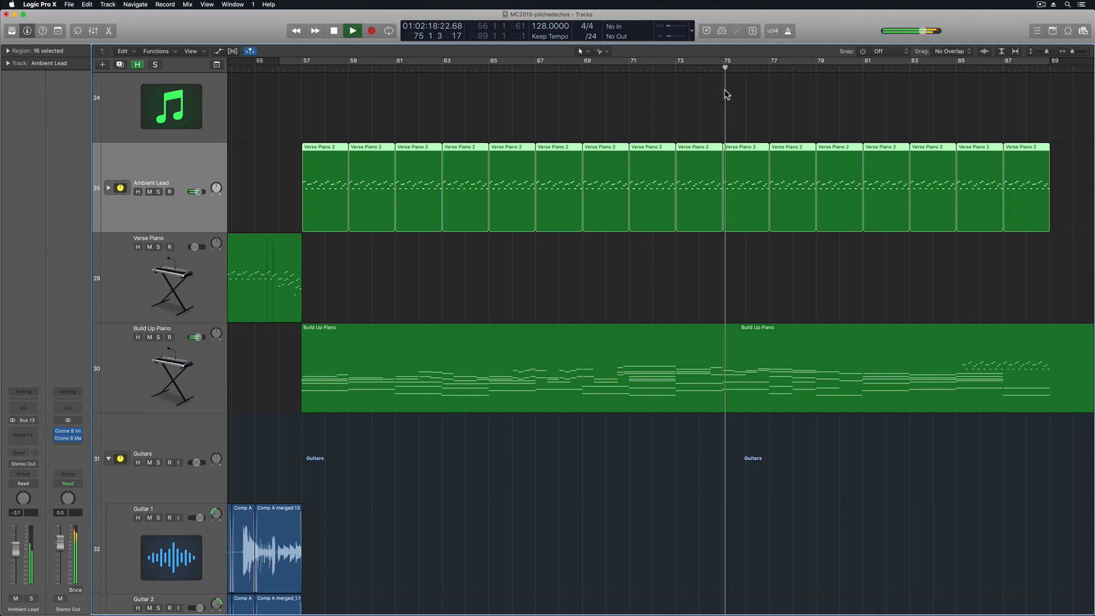
scroll(299, 165, left, 1)
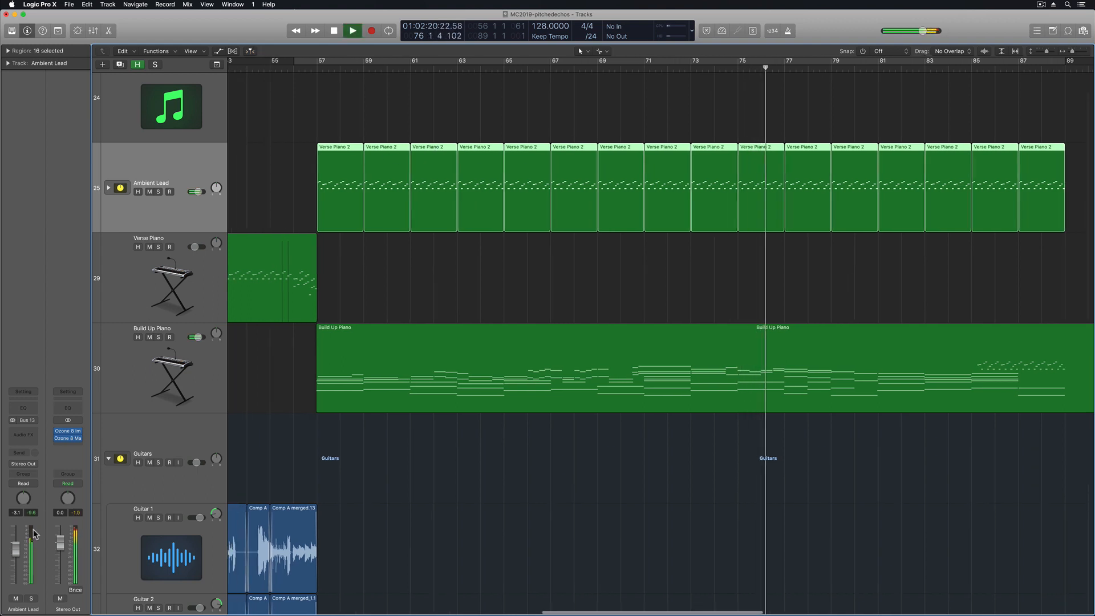